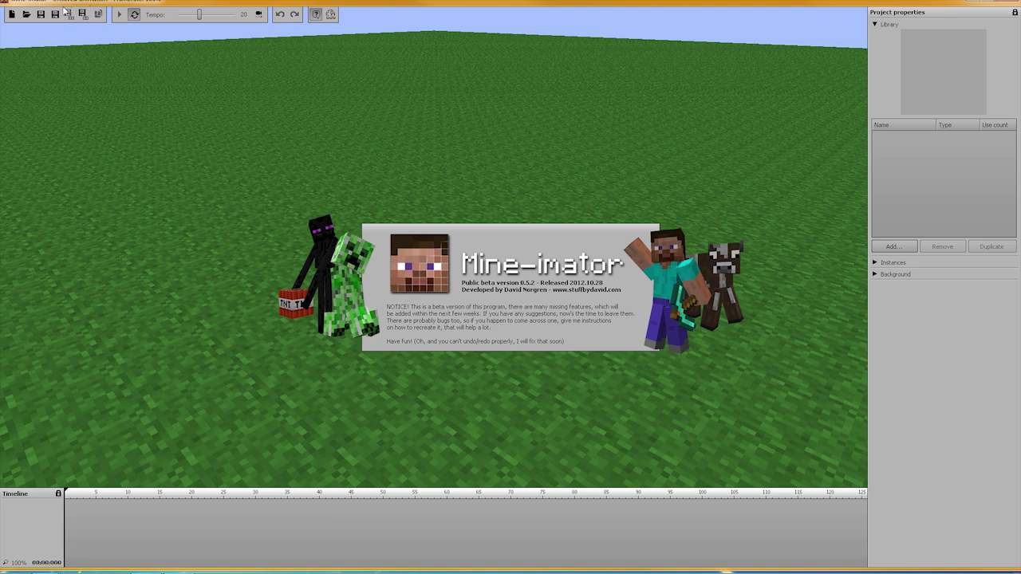
# Open the saved arrow animation from the arrow folder inside Animations.
pyautogui.click(27, 14)
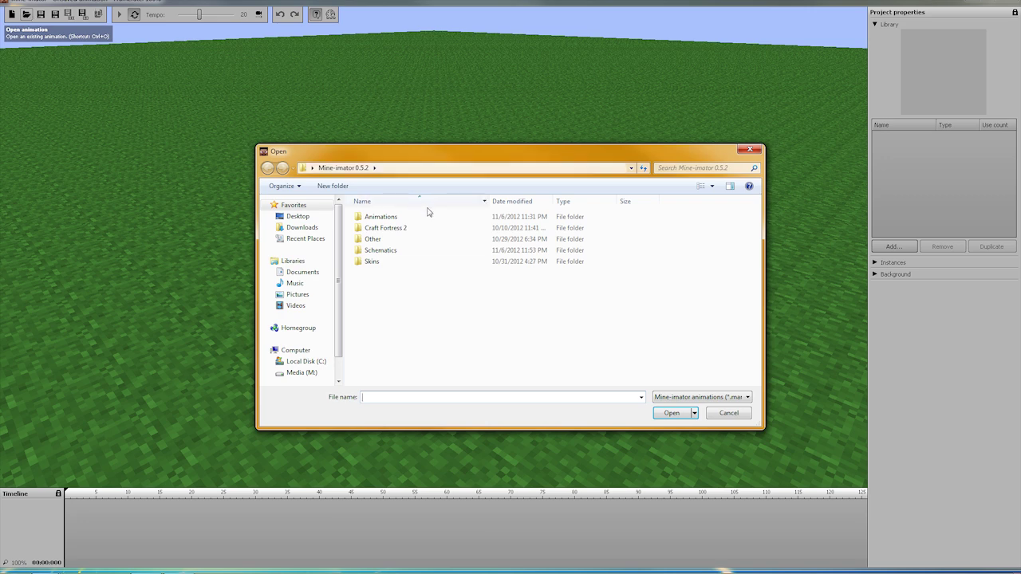
pyautogui.doubleClick(395, 219)
pyautogui.doubleClick(393, 220)
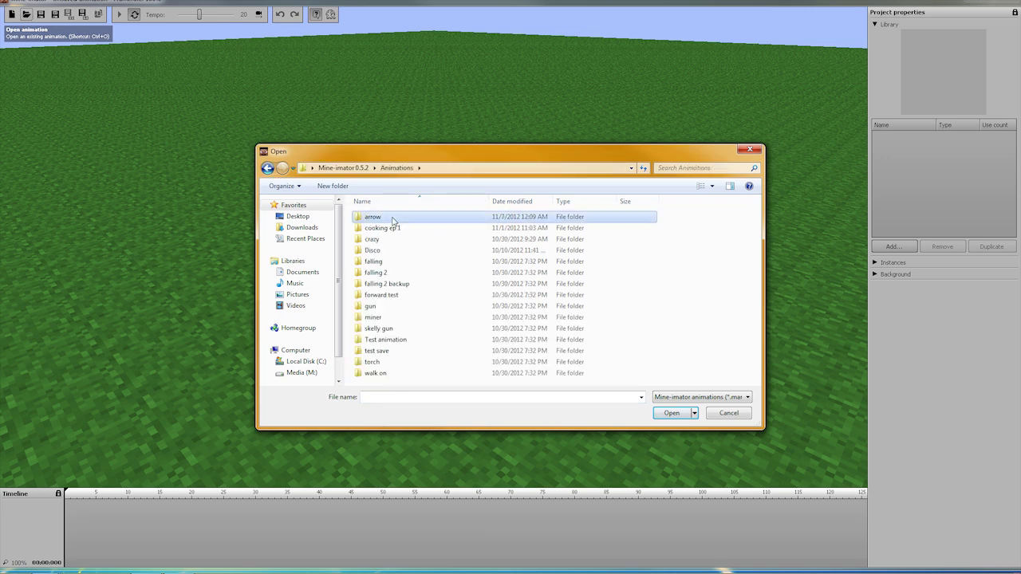
pyautogui.doubleClick(392, 218)
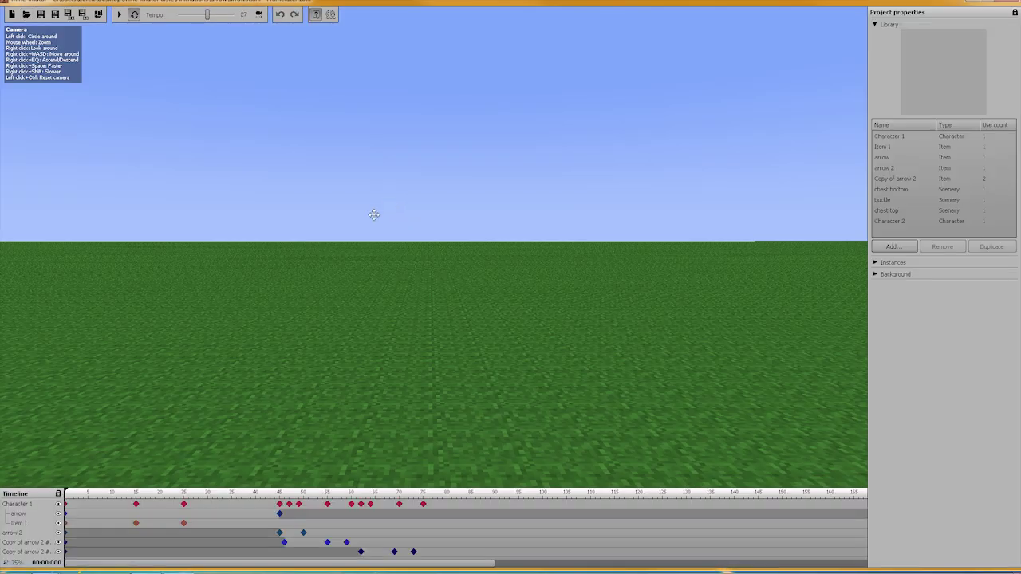
# Frame the archer character from the side and play back the bow-shooting animation.
pyautogui.moveTo(370, 178); pyautogui.dragTo(428, 244, button='right')
pyautogui.press('w')
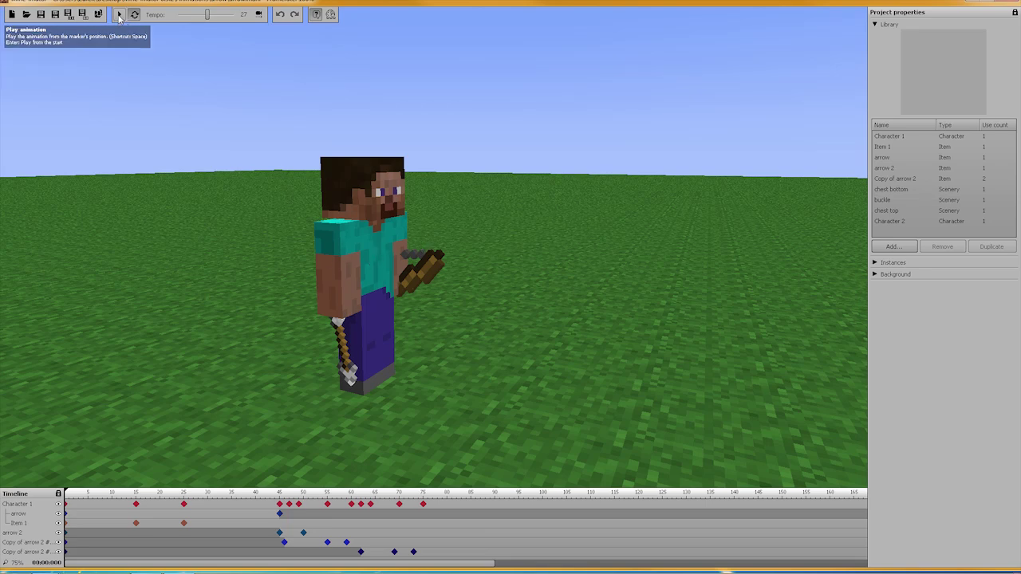
pyautogui.moveTo(572, 98); pyautogui.dragTo(519, 104, button='right')
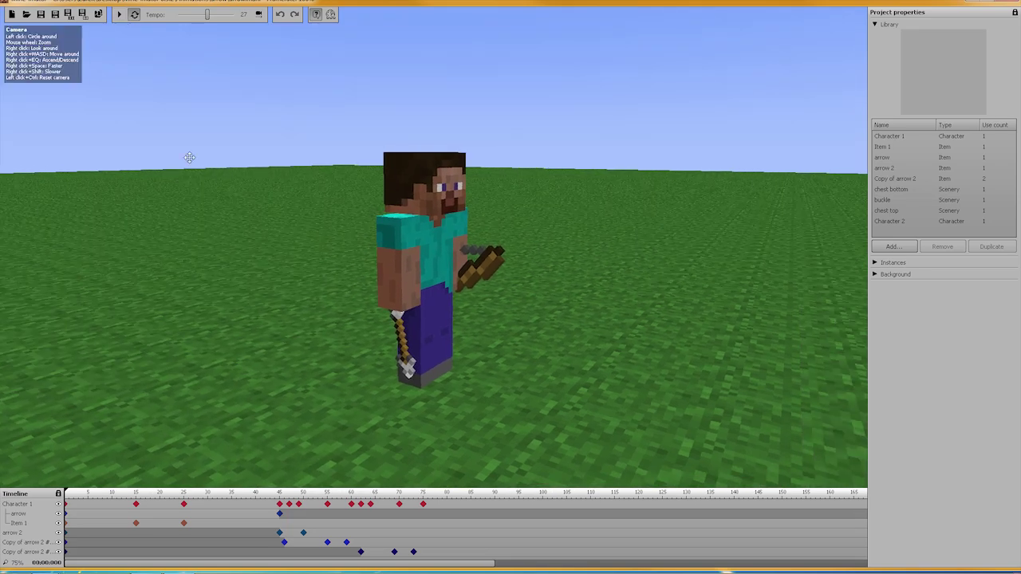
pyautogui.click(118, 15)
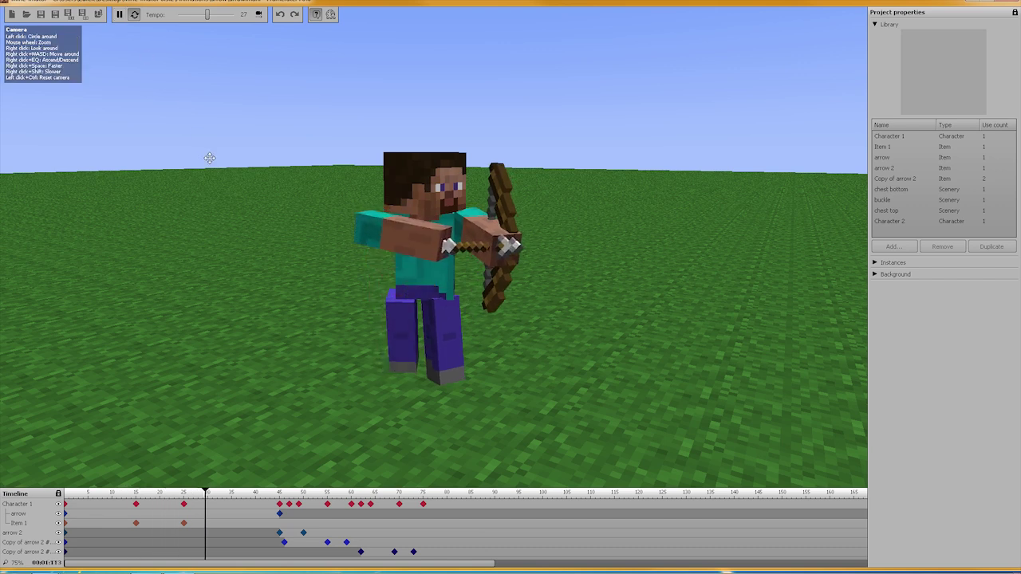
pyautogui.click(119, 15)
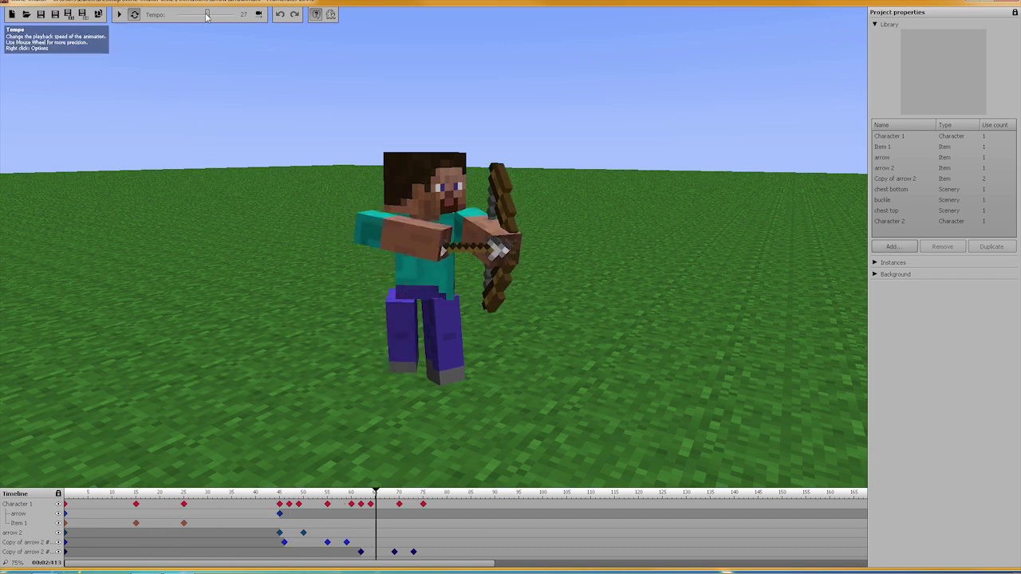
# Lower the playback tempo to 10 and play the animation in slow motion, viewing the archer from another side.
pyautogui.moveTo(207, 14); pyautogui.dragTo(201, 15)
pyautogui.click(119, 14)
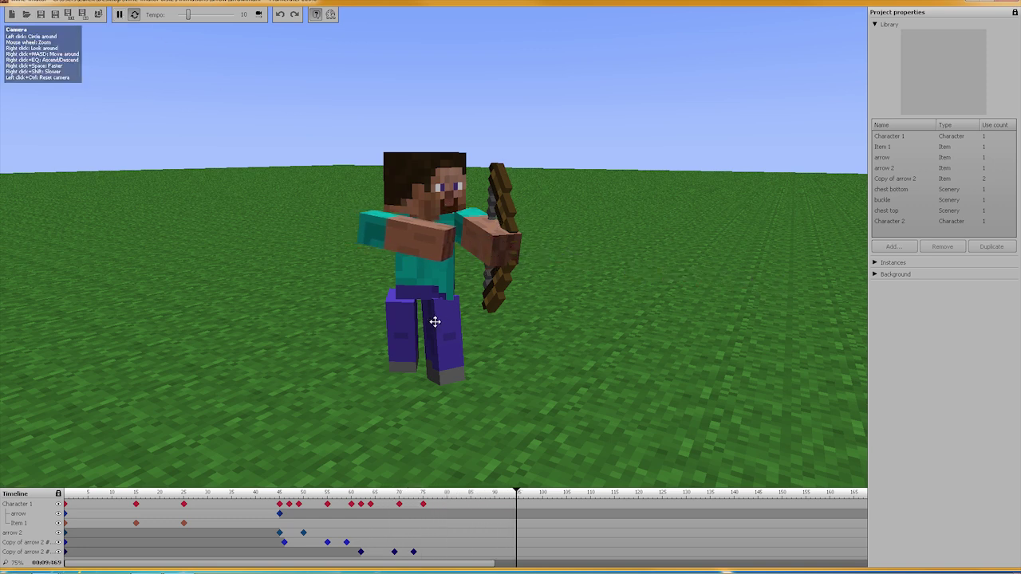
pyautogui.click(135, 14)
pyautogui.moveTo(616, 193); pyautogui.dragTo(433, 237, button='right')
pyautogui.press('d')
pyautogui.press('s')
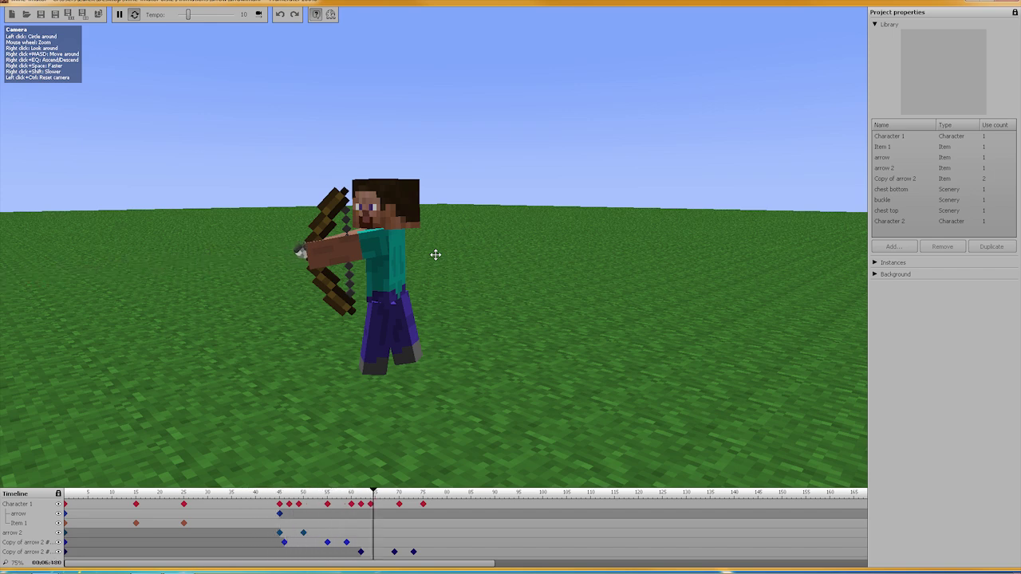
pyautogui.click(119, 15)
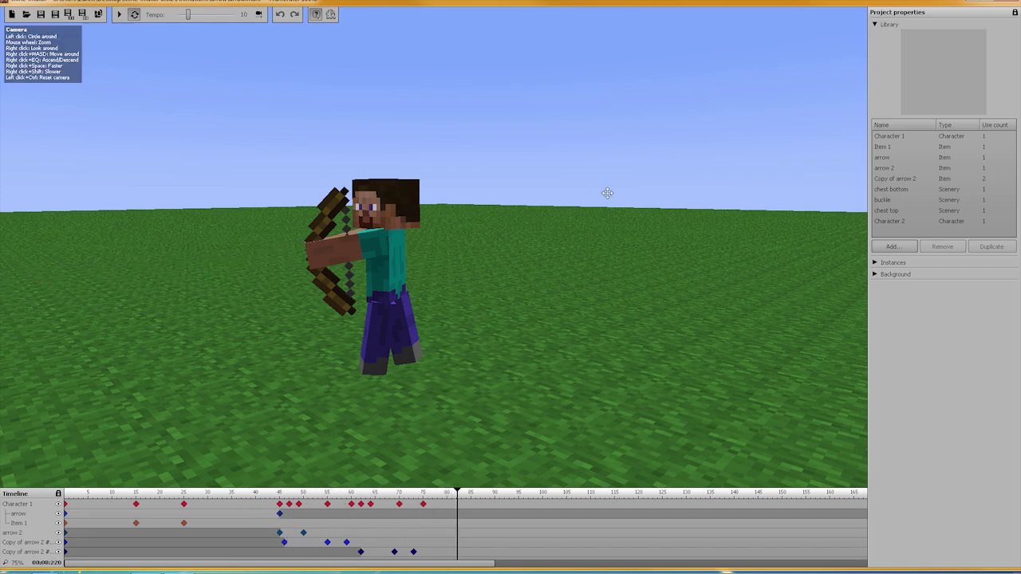
# Rename the library's Item 1 as bow.
pyautogui.moveTo(607, 193); pyautogui.dragTo(433, 248)
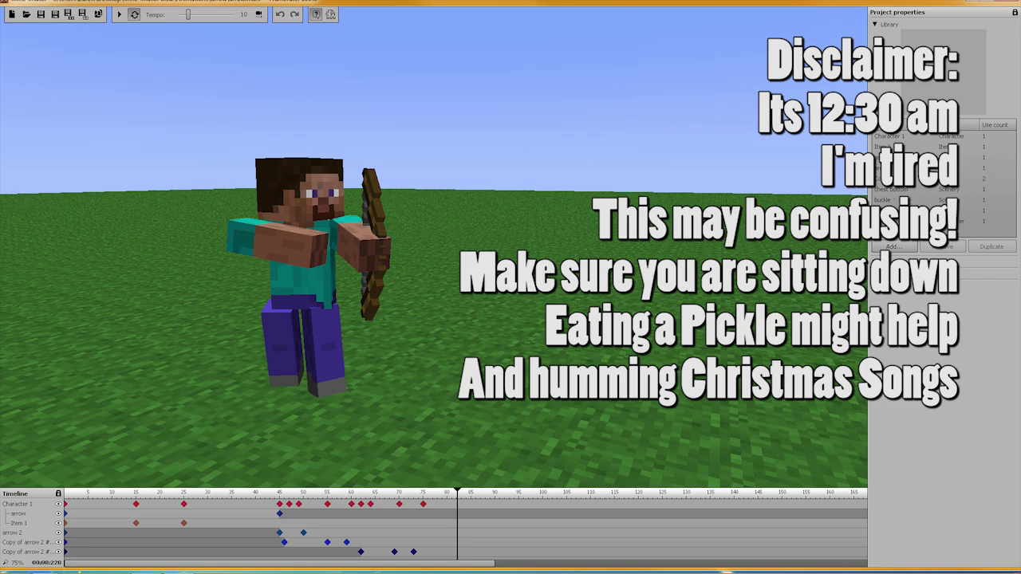
pyautogui.moveTo(434, 247)
pyautogui.mouseDown(button='right')
pyautogui.moveTo(591, 239)
pyautogui.moveTo(486, 227)
pyautogui.moveTo(432, 248)
pyautogui.mouseUp(button='right')
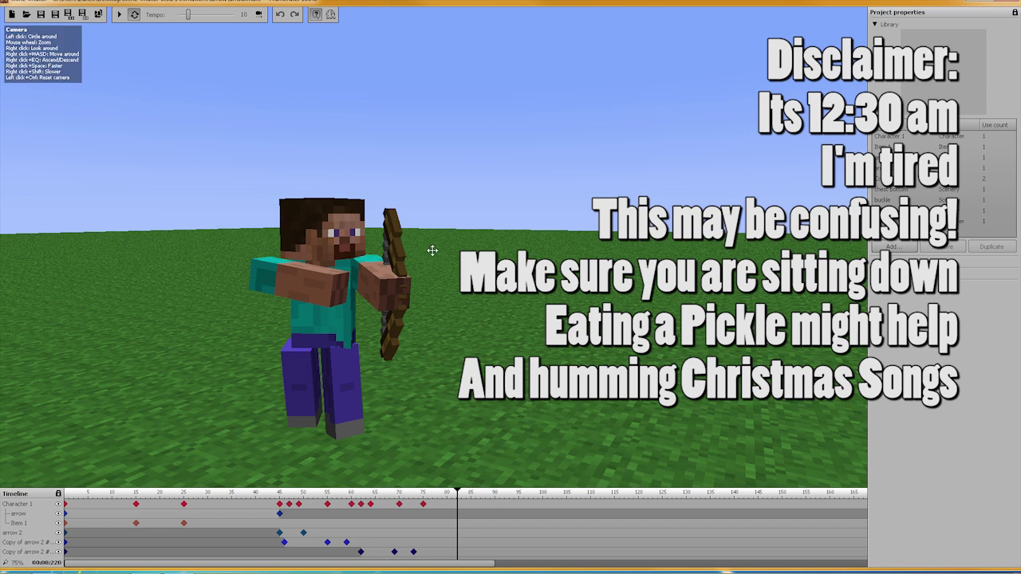
pyautogui.click(899, 137)
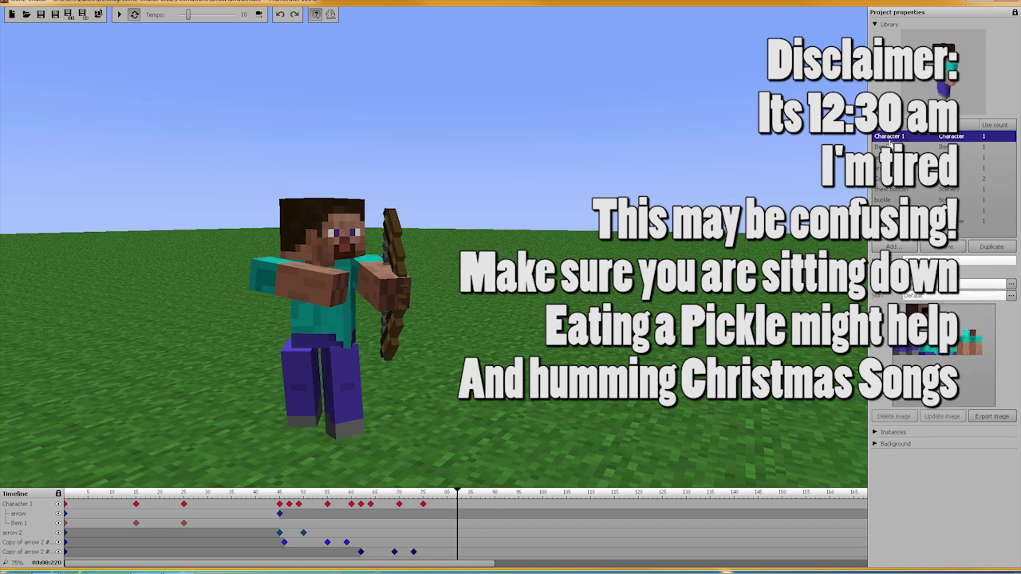
pyautogui.click(900, 147)
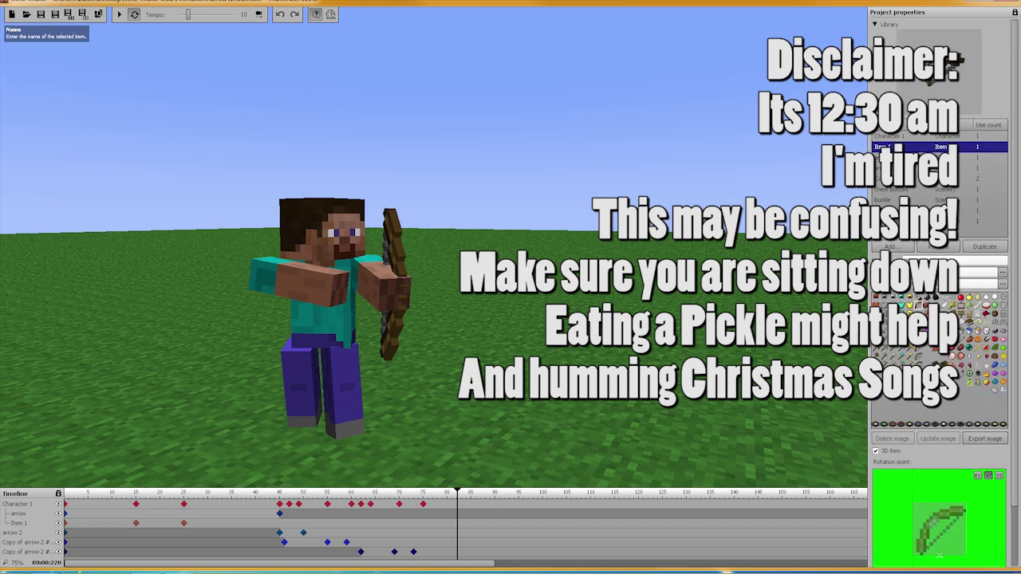
pyautogui.click(902, 256)
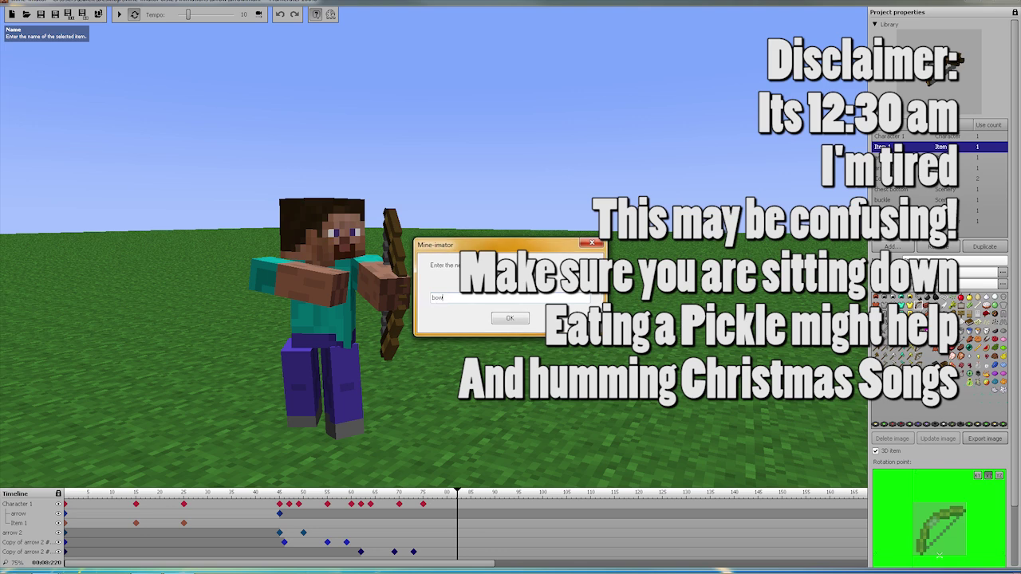
pyautogui.click(522, 321)
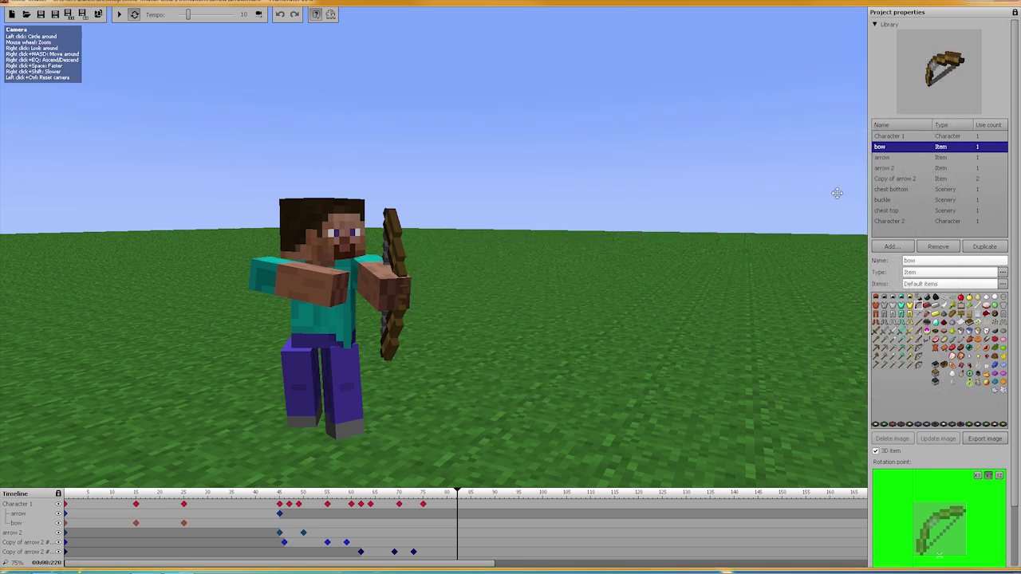
# Review the library's arrow, arrow 2, Copy of arrow 2 and bow items one by one.
pyautogui.click(882, 159)
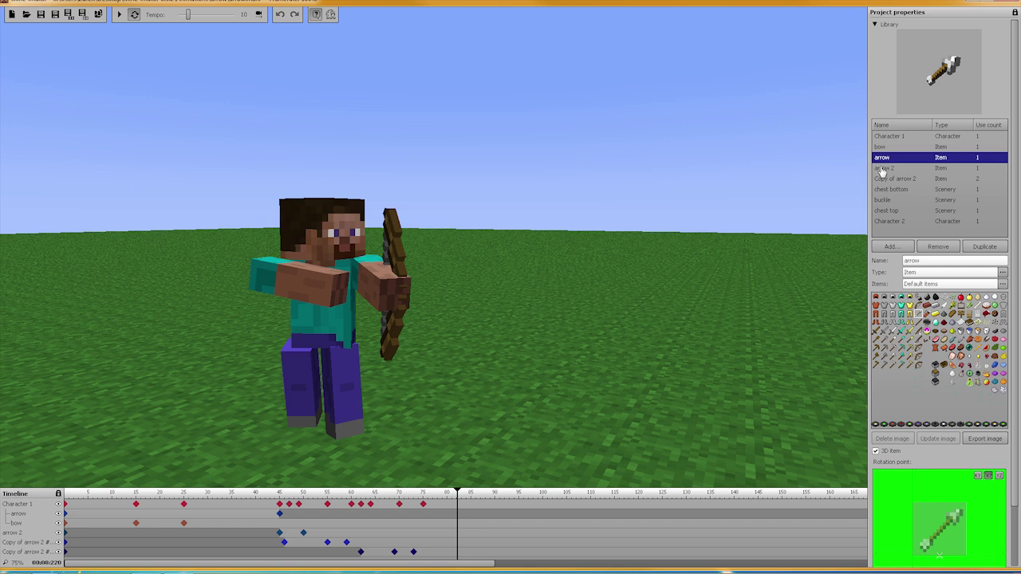
pyautogui.click(883, 169)
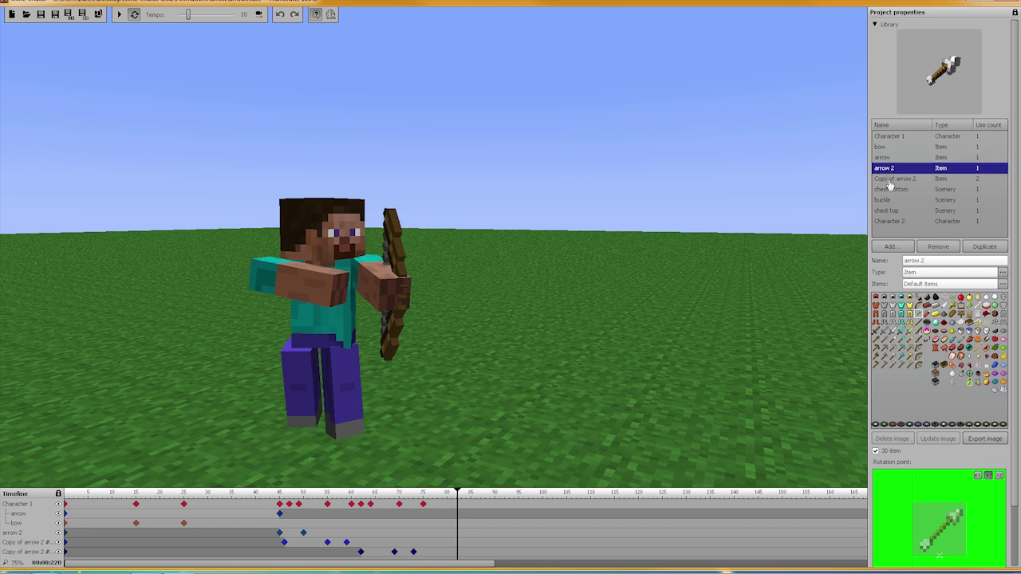
pyautogui.click(890, 180)
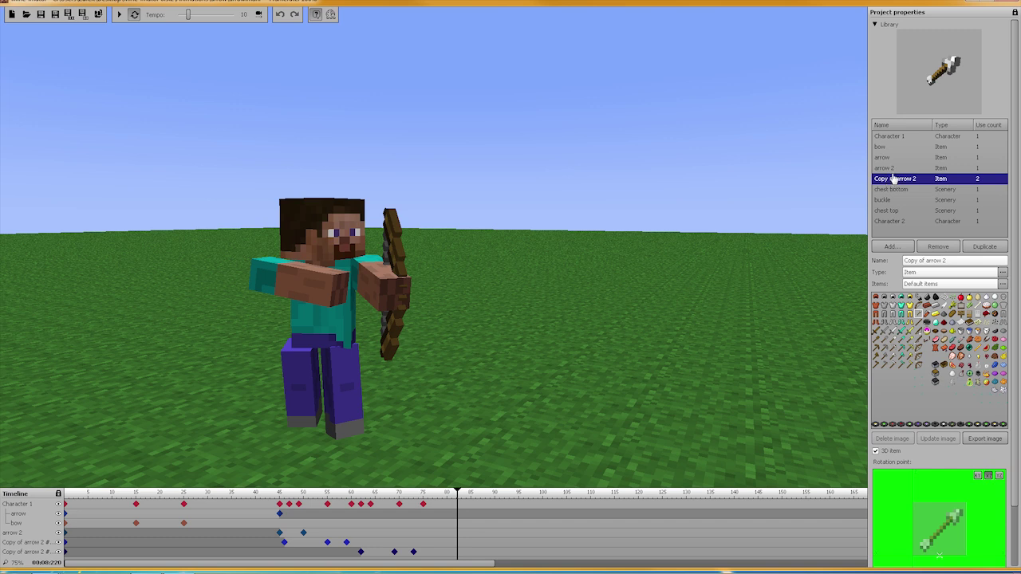
pyautogui.click(884, 148)
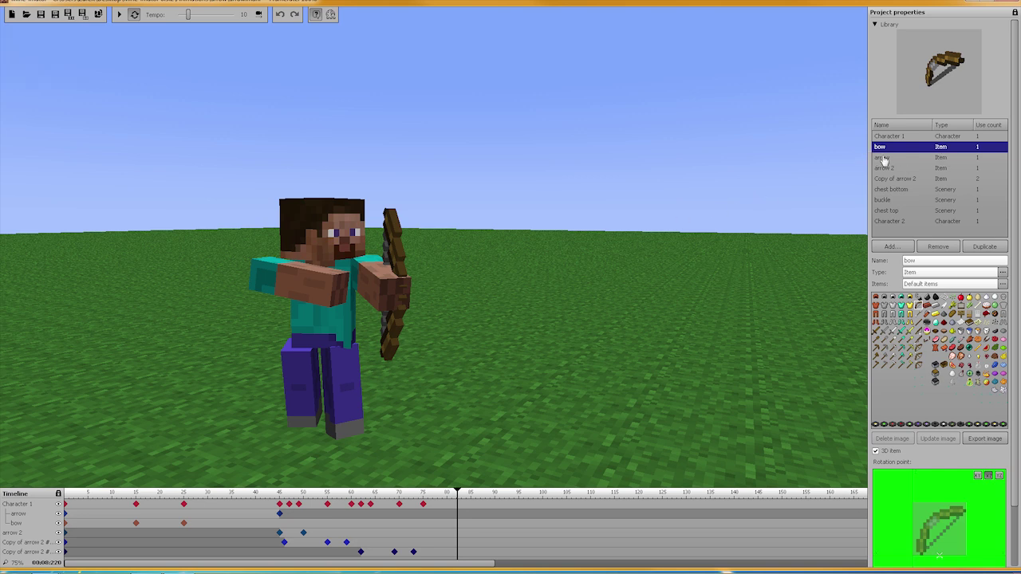
pyautogui.click(883, 158)
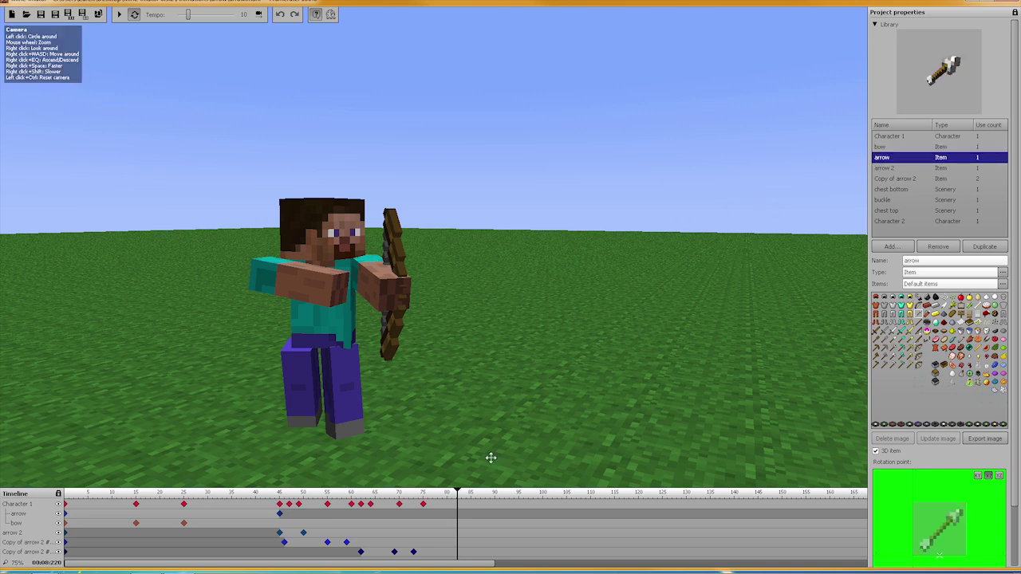
# Scrub the animation from its start and inspect the options of the held arrow's keyframe at frame 45.
pyautogui.moveTo(459, 494); pyautogui.dragTo(46, 503)
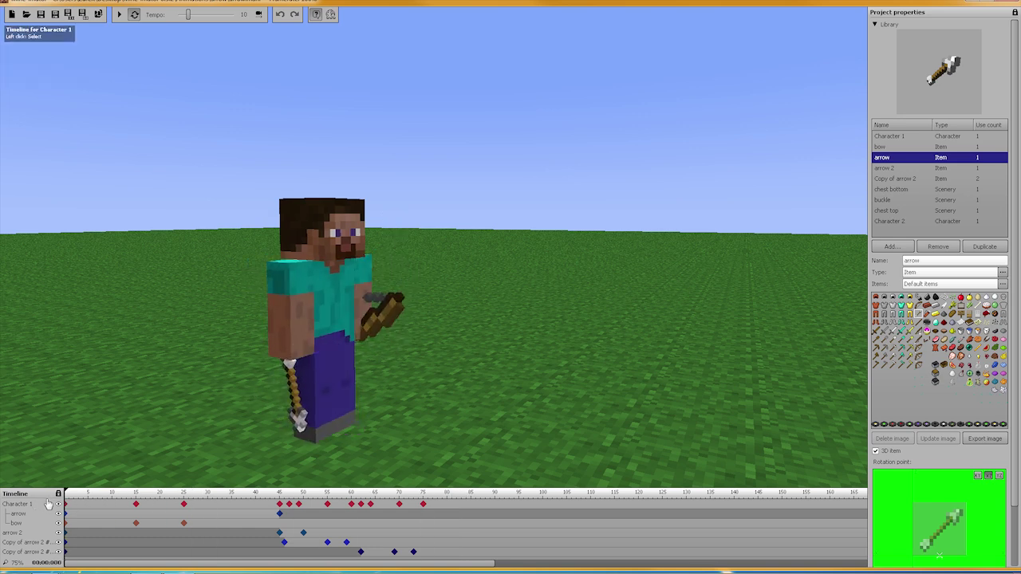
pyautogui.moveTo(68, 494); pyautogui.dragTo(151, 493)
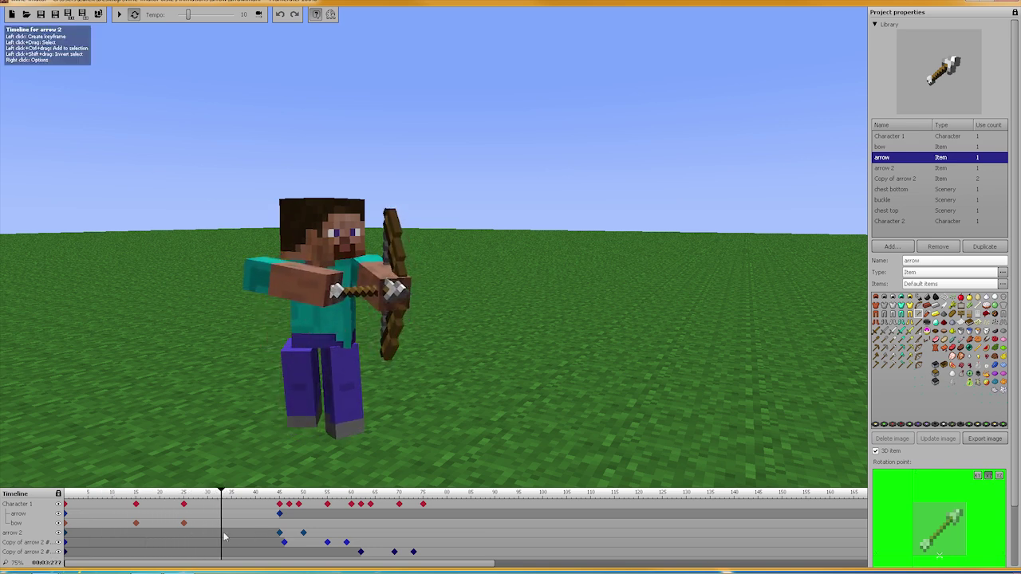
pyautogui.click(280, 514)
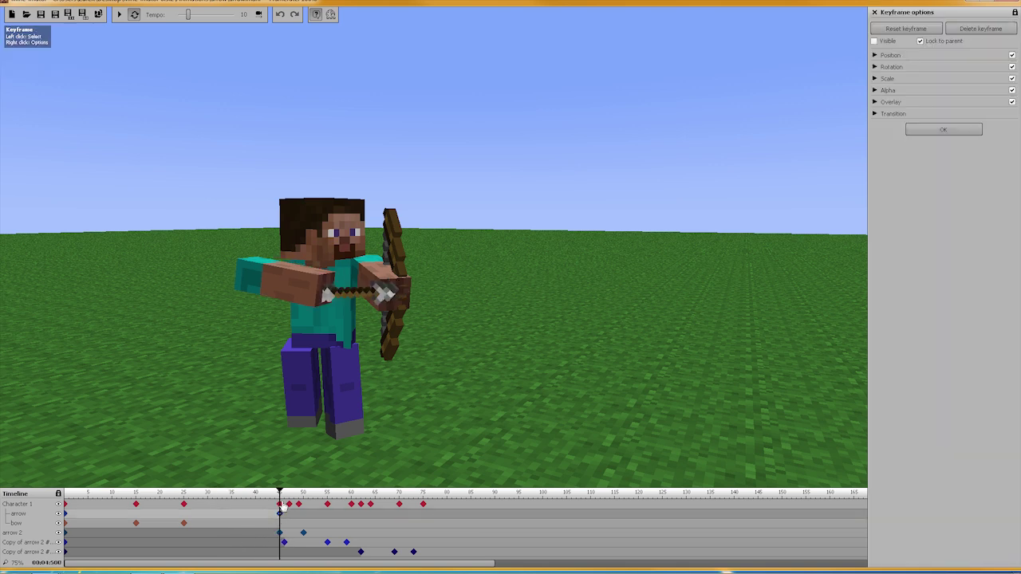
pyautogui.moveTo(280, 495)
pyautogui.mouseDown()
pyautogui.moveTo(269, 493)
pyautogui.moveTo(279, 494)
pyautogui.mouseUp()
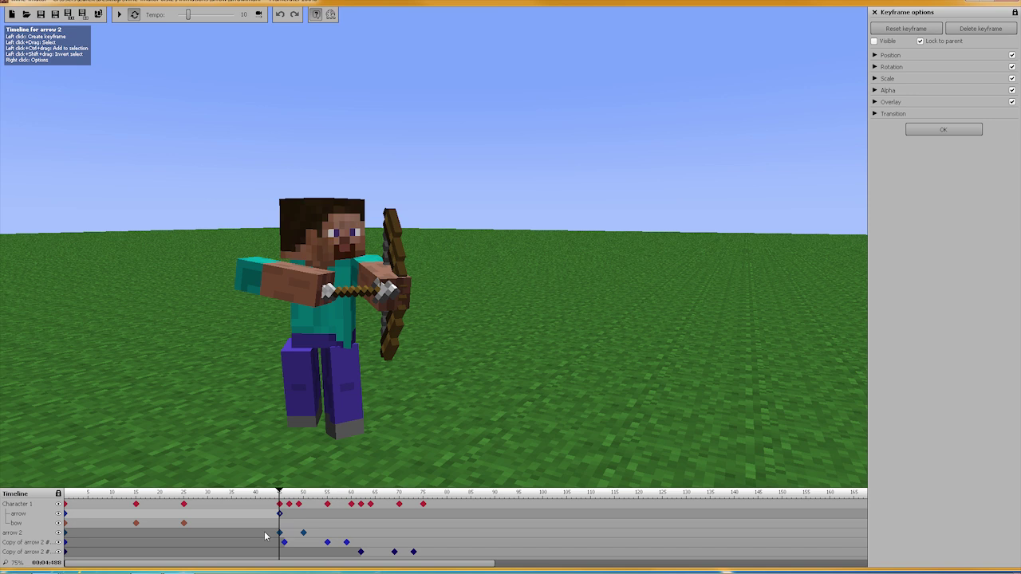
# Inspect the first Copy of arrow 2 timeline's keyframes at frames 0 and 46, scrubbing between about frames 45 and 49.
pyautogui.click(67, 540)
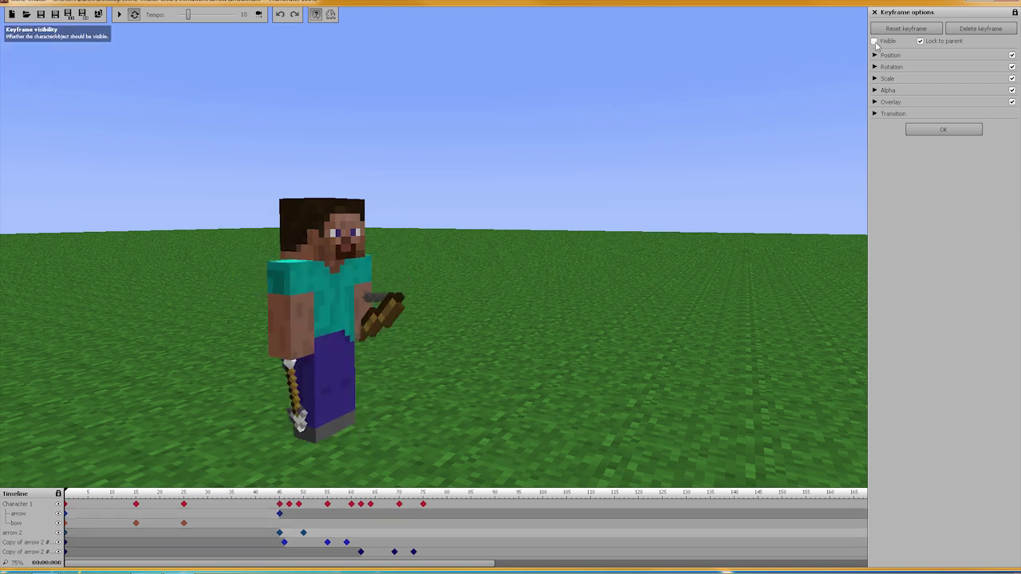
pyautogui.click(284, 543)
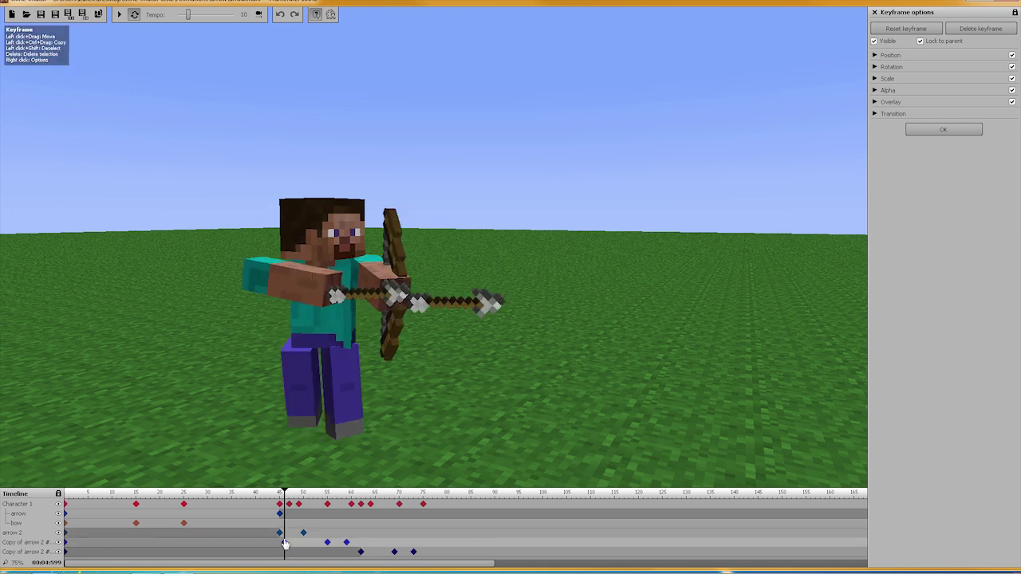
pyautogui.moveTo(278, 492)
pyautogui.mouseDown()
pyautogui.moveTo(121, 492)
pyautogui.moveTo(279, 486)
pyautogui.mouseUp()
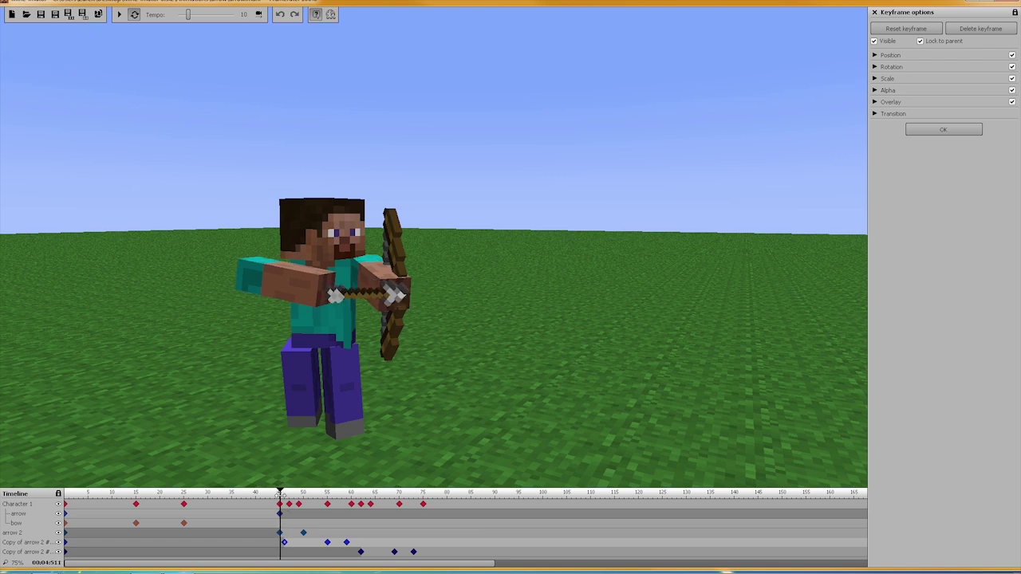
pyautogui.click(283, 541)
pyautogui.moveTo(282, 495); pyautogui.dragTo(298, 493)
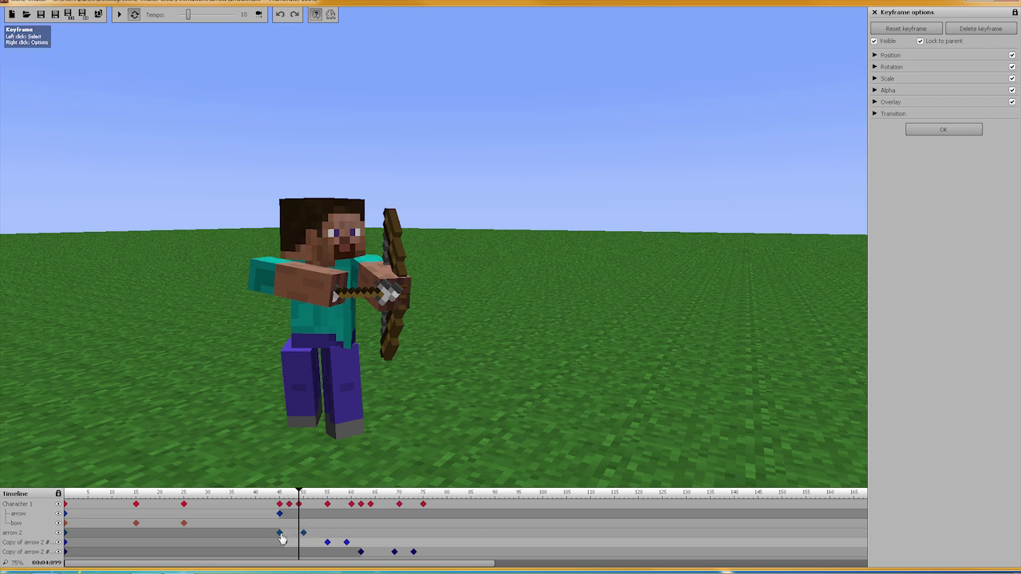
# Compare arrow 2's keyframe at frame 45 with the first arrow copy's keyframes at frames 46, 55 and 59, and close the keyframe options.
pyautogui.click(280, 533)
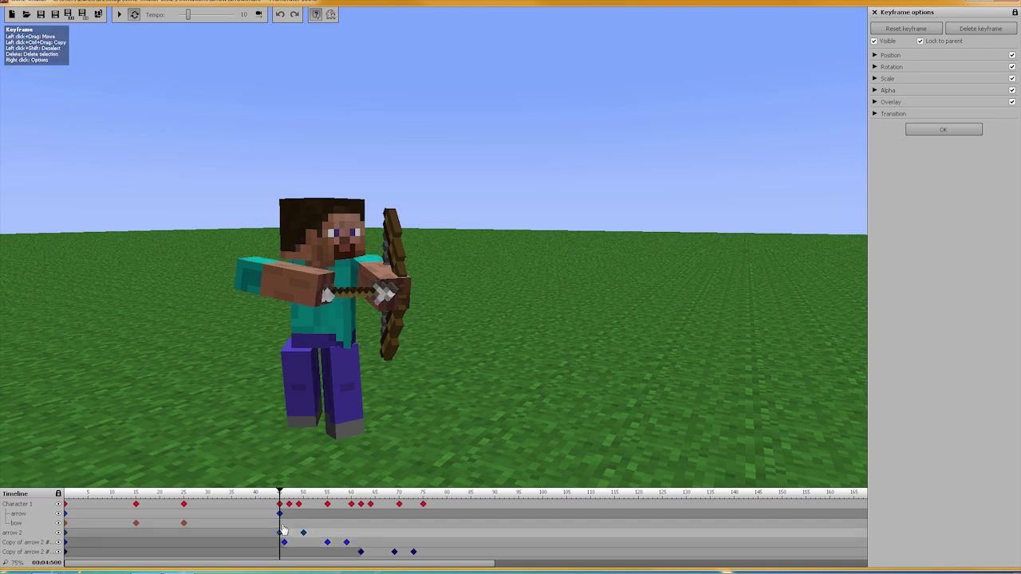
pyautogui.moveTo(280, 492); pyautogui.dragTo(305, 492)
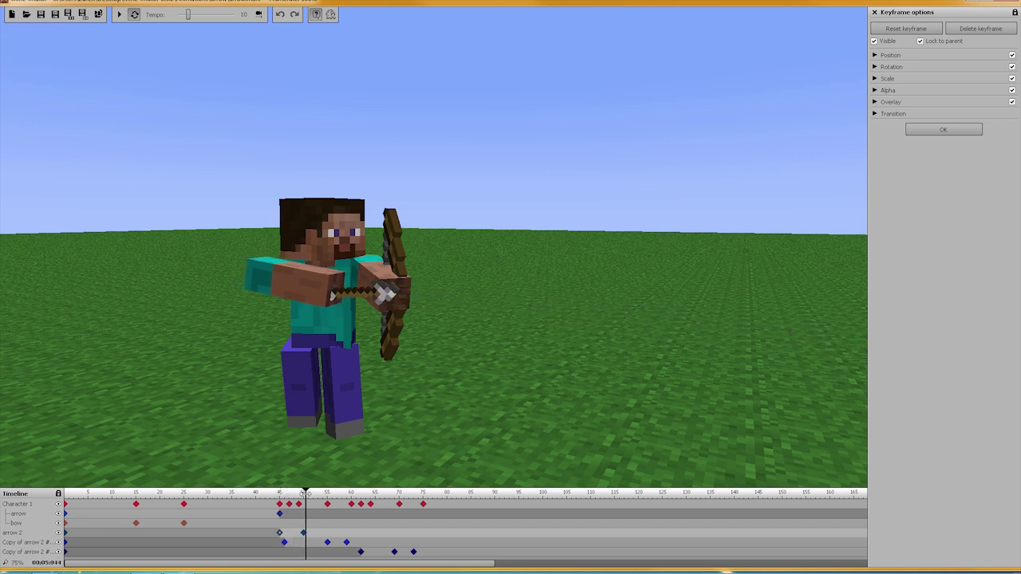
pyautogui.click(285, 543)
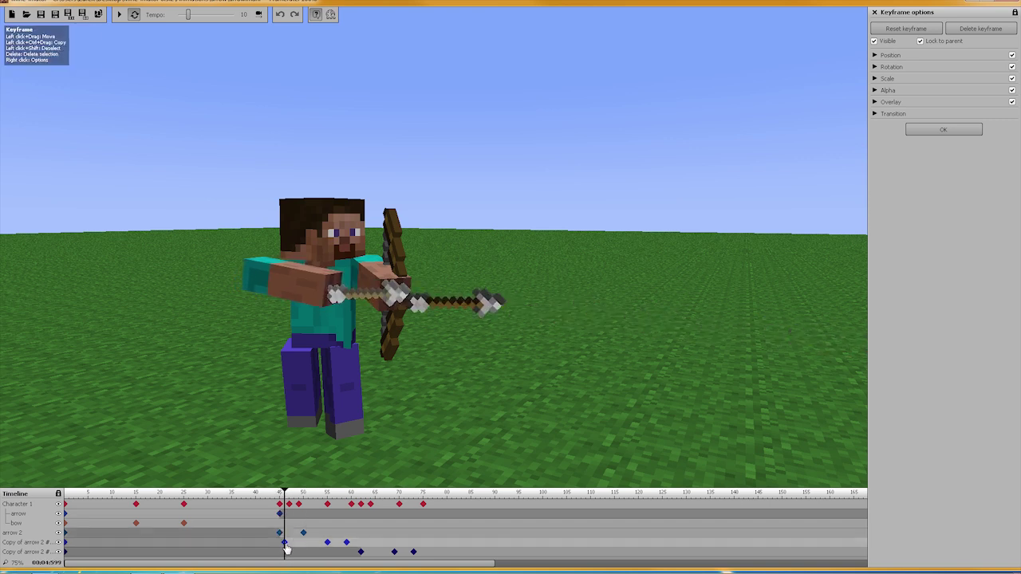
pyautogui.click(327, 543)
pyautogui.click(346, 543)
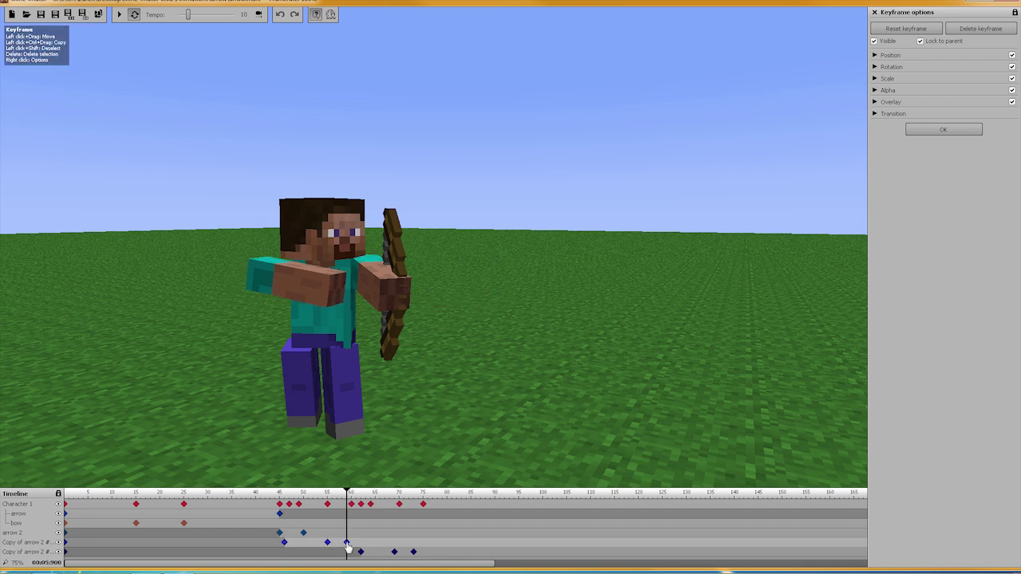
pyautogui.click(285, 542)
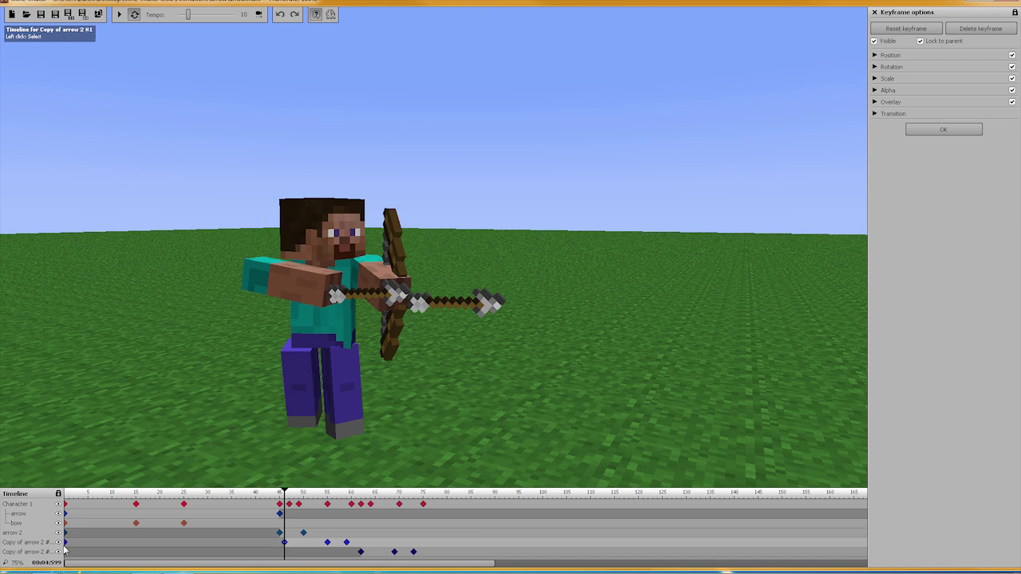
pyautogui.click(935, 133)
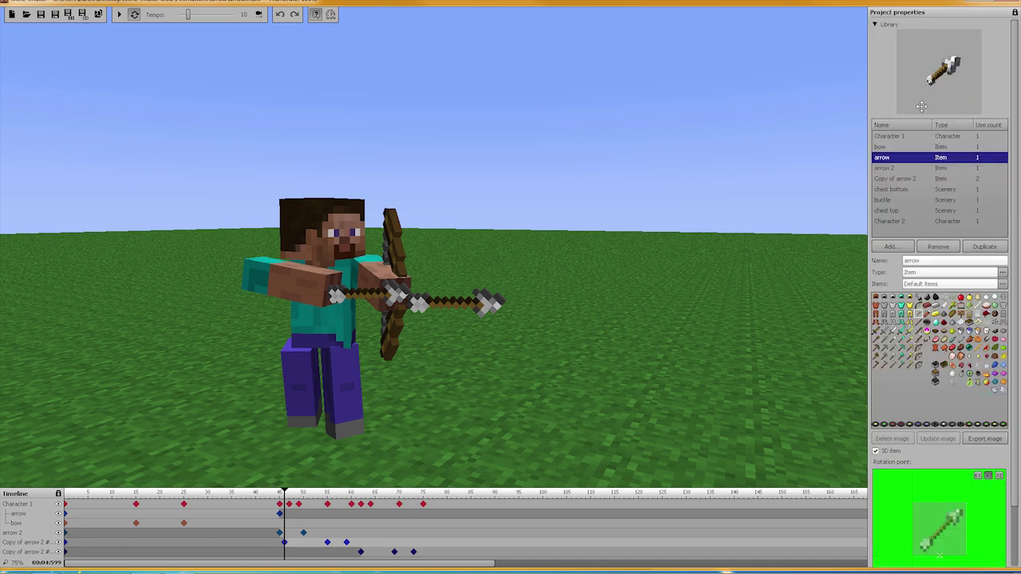
# Review the library's arrow 2 and Copy of arrow 2 items and select the Copy of arrow 2 #2 instance.
pyautogui.click(883, 168)
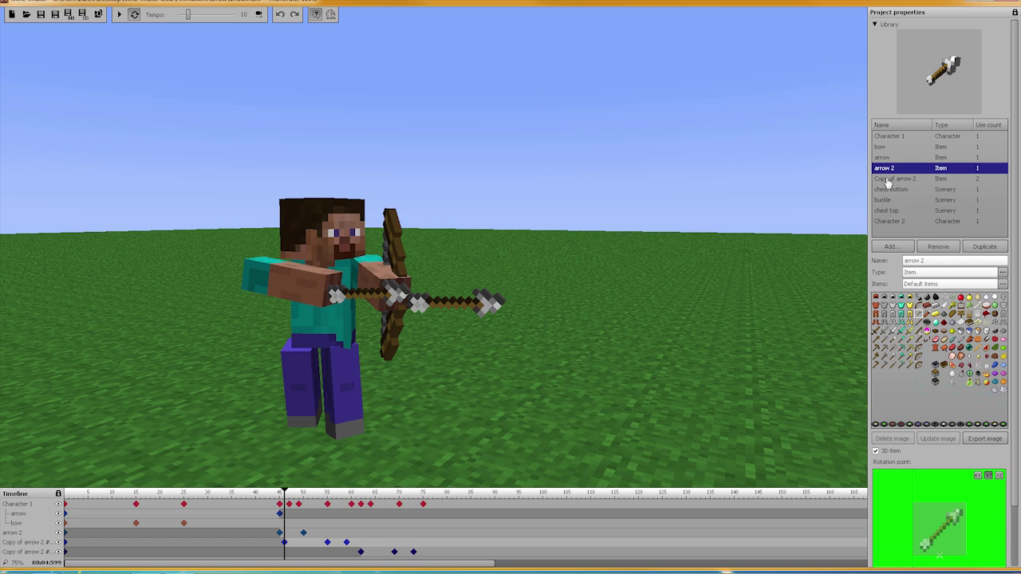
pyautogui.click(888, 180)
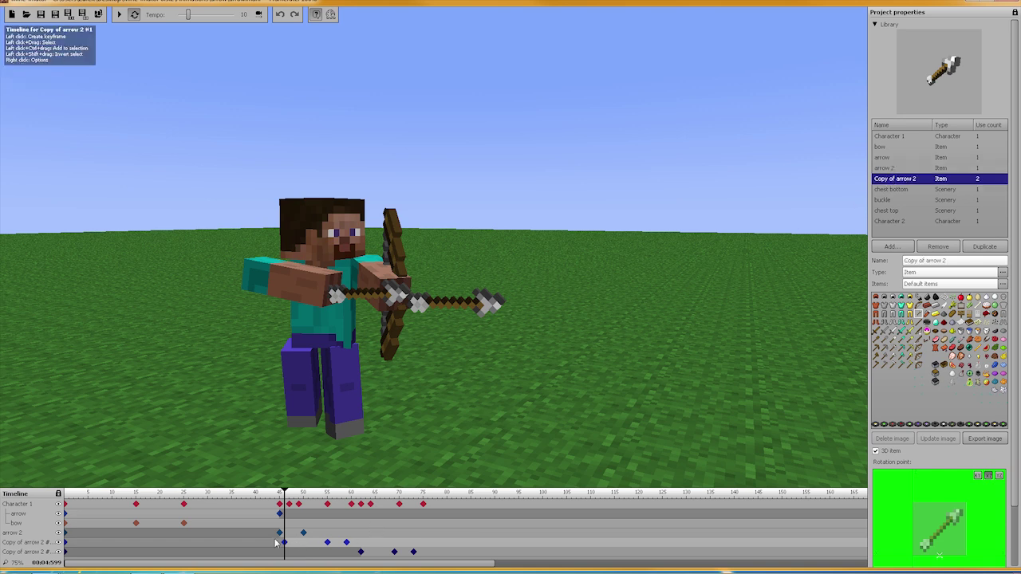
pyautogui.click(874, 25)
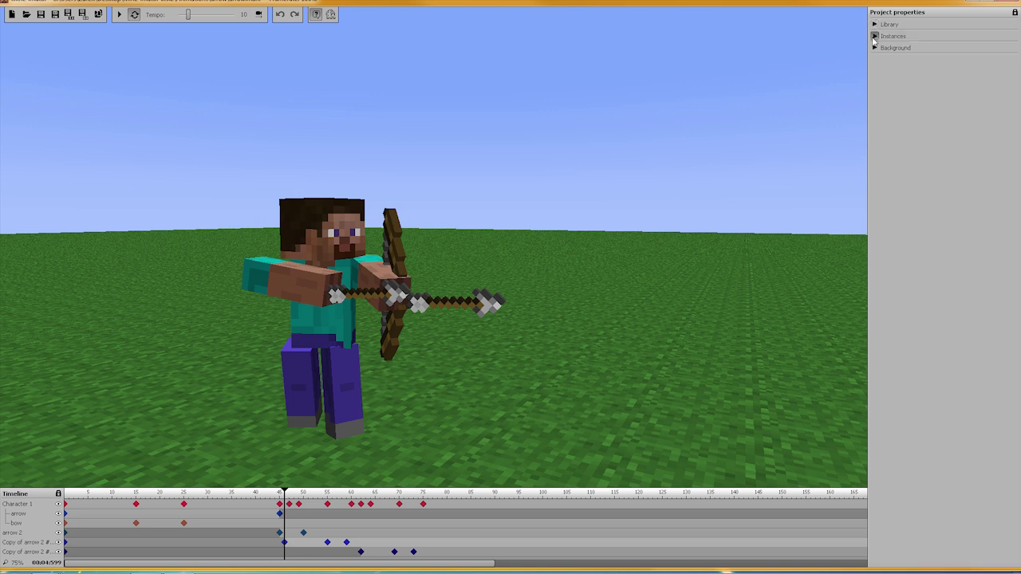
pyautogui.click(874, 36)
pyautogui.click(896, 103)
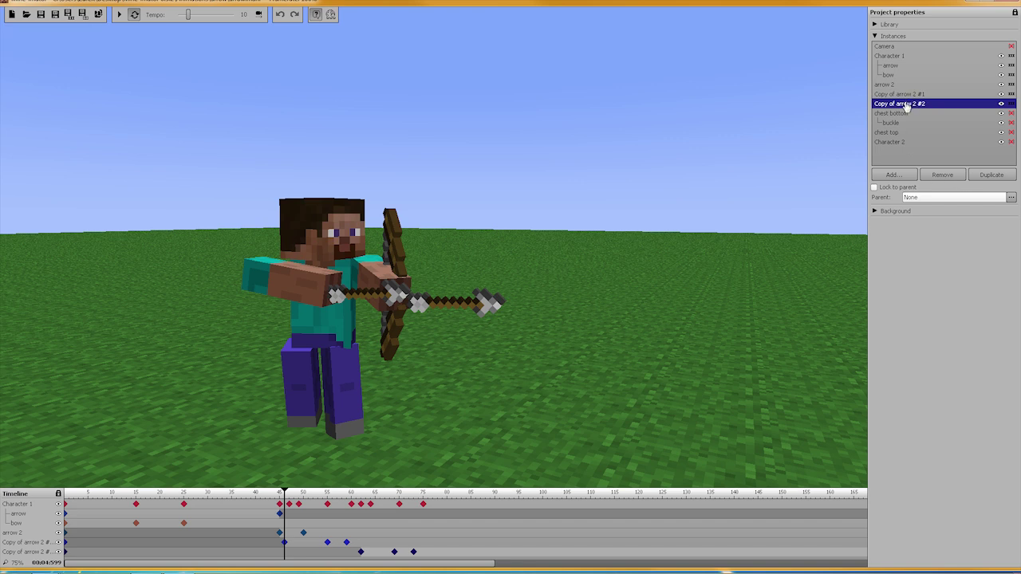
# Rename the library item Copy of arrow 2 as arrow 3.
pyautogui.click(875, 26)
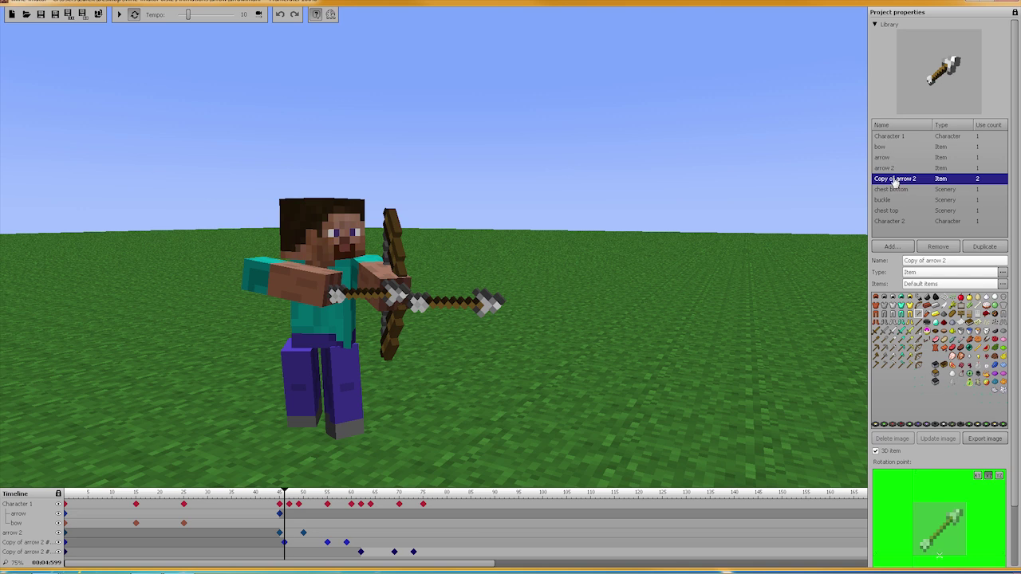
pyautogui.click(949, 260)
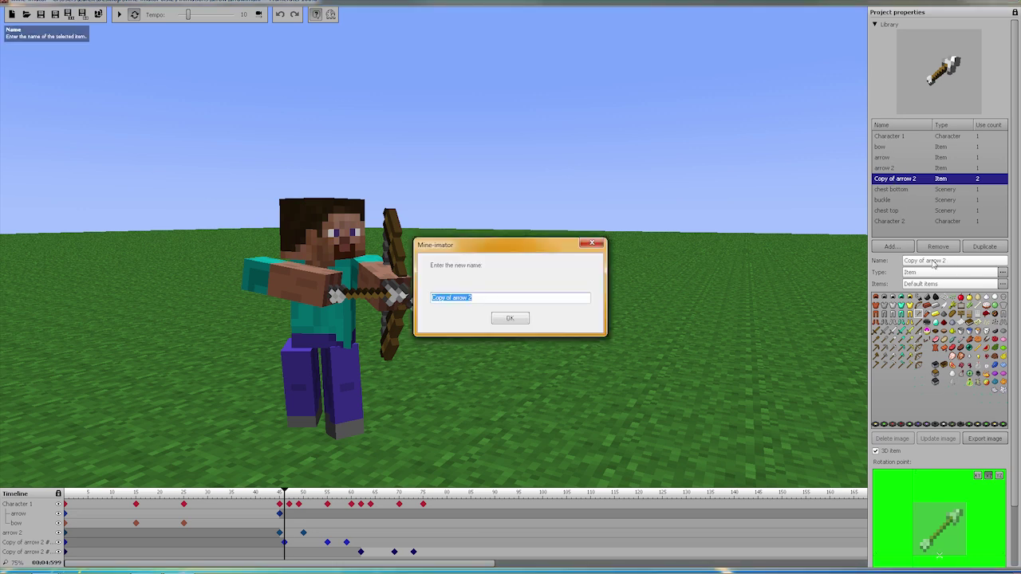
pyautogui.write('arrow 3')
pyautogui.press('Return')
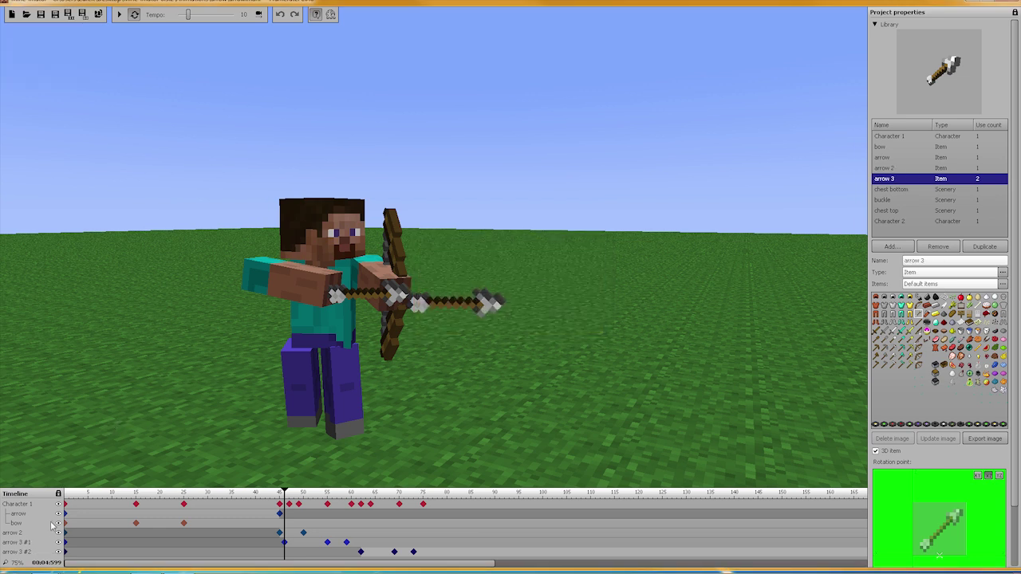
# Scrub the animation between about frames 40 and 62 to compare when each arrow shows.
pyautogui.moveTo(281, 492); pyautogui.dragTo(348, 492)
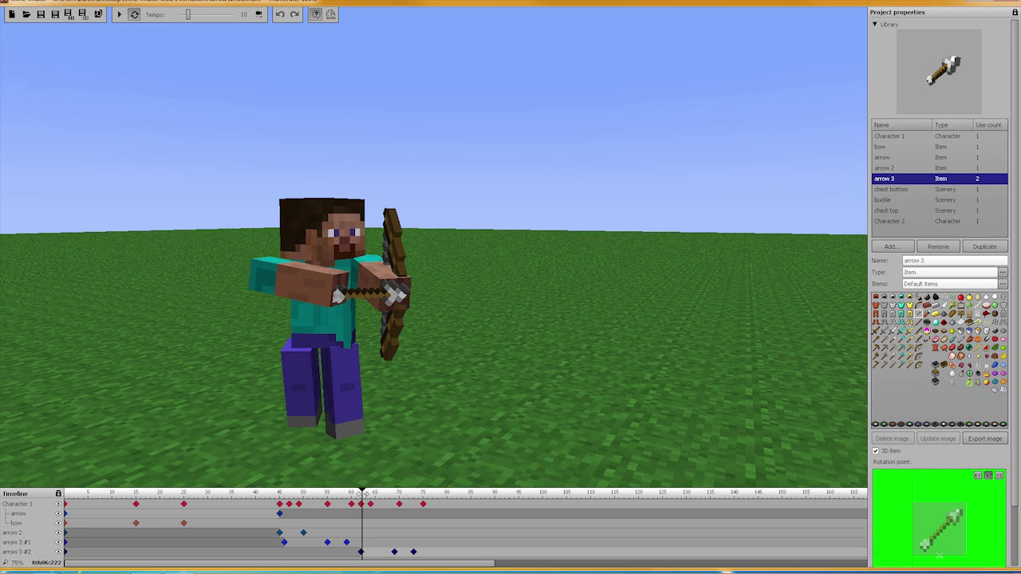
pyautogui.moveTo(363, 492); pyautogui.dragTo(258, 492)
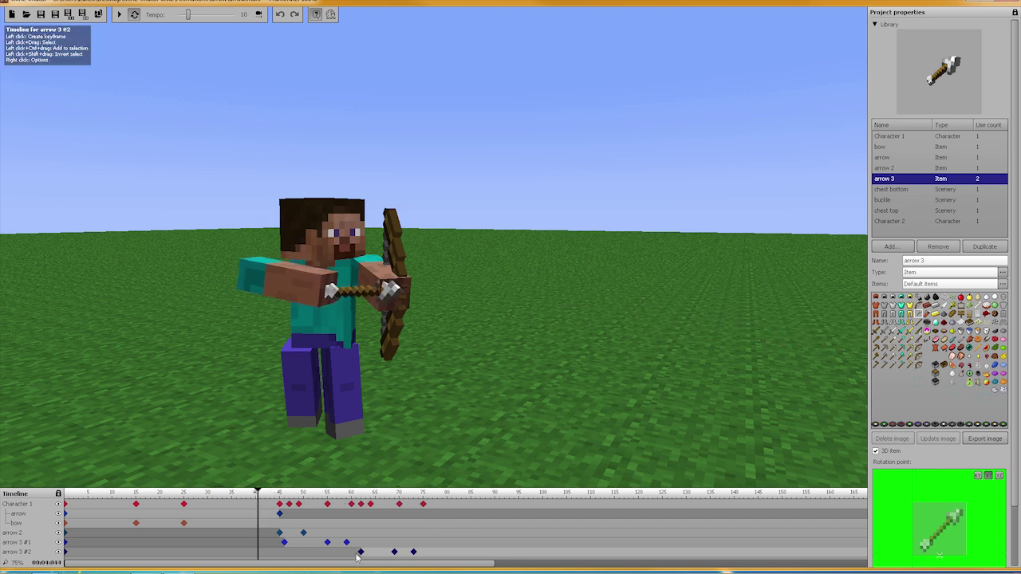
# Shift Character 1's keyframe at frame 47 to frame 46 and inspect its keyframes at frames 49 and 55.
pyautogui.click(281, 504)
pyautogui.click(299, 505)
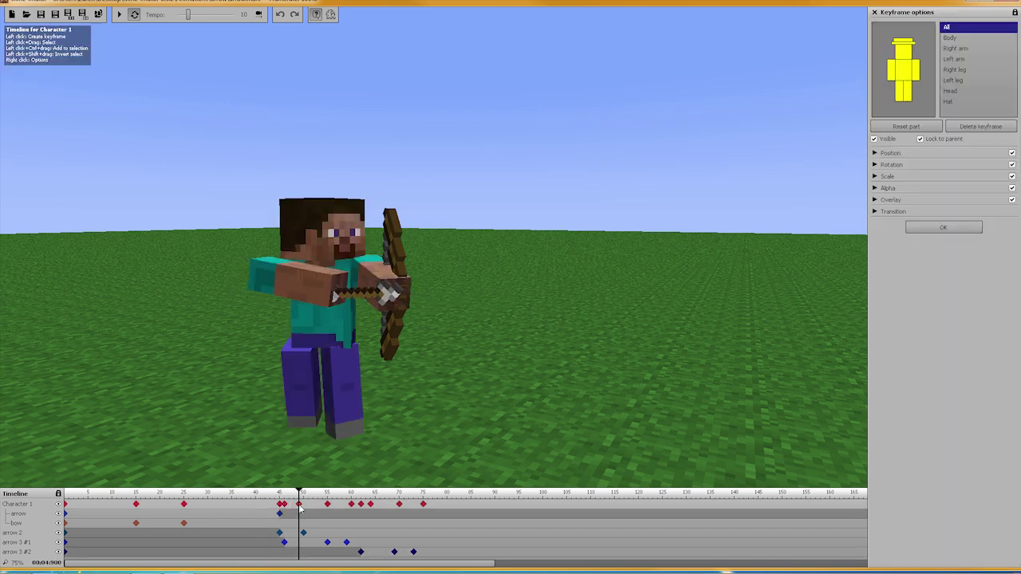
pyautogui.click(327, 507)
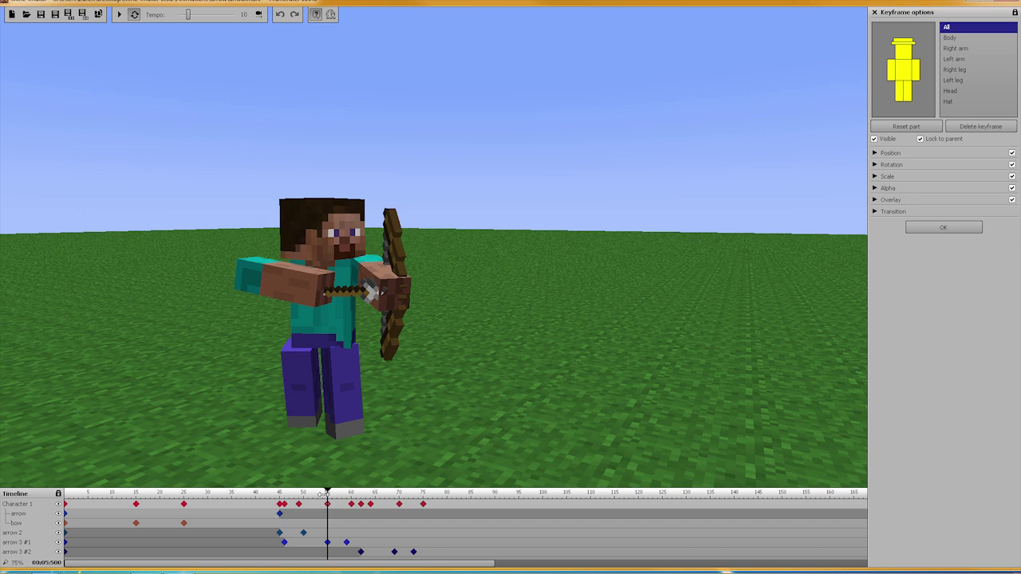
# Play the bow animation from frame 0 and pause it after the last keyframe.
pyautogui.moveTo(328, 494); pyautogui.dragTo(66, 493)
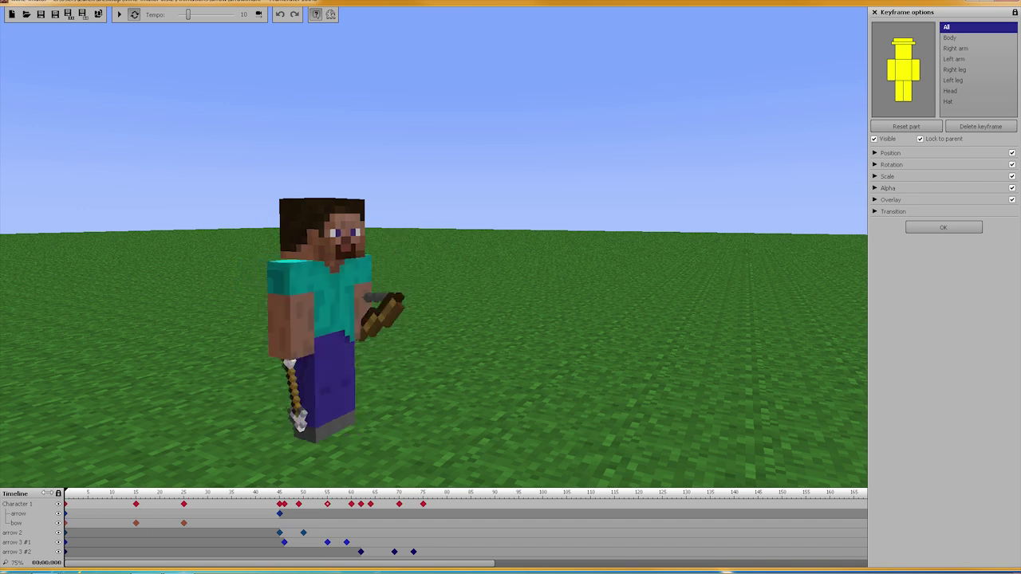
pyautogui.click(120, 14)
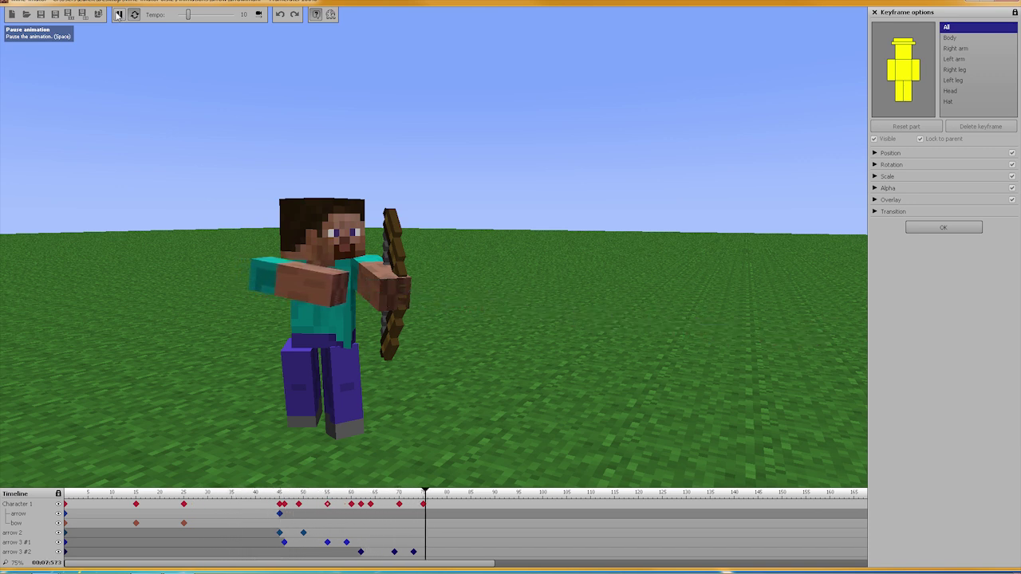
pyautogui.click(118, 14)
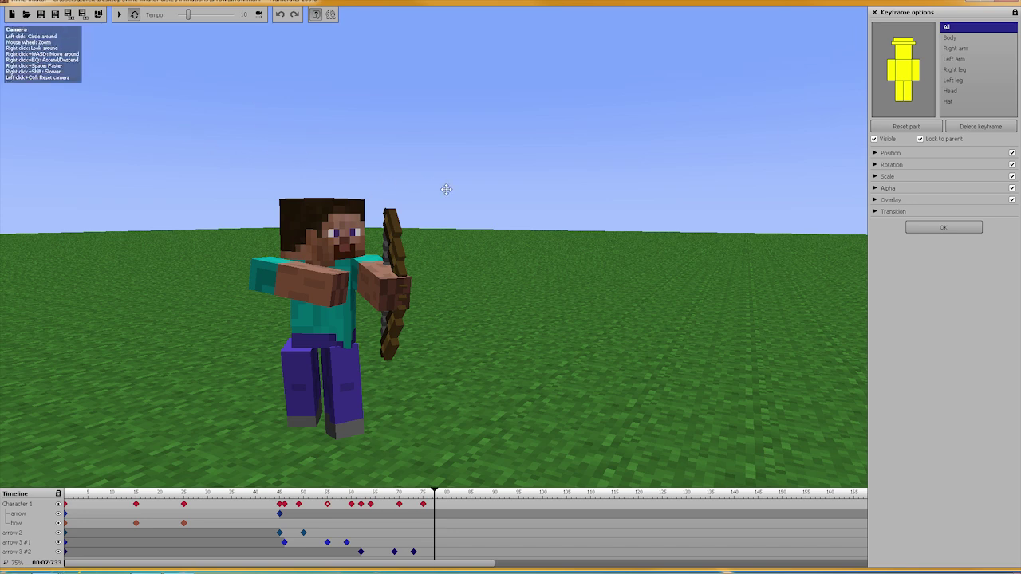
# Fly the camera from the archer to the chest and second character and examine the chest up close.
pyautogui.moveTo(446, 189)
pyautogui.mouseDown()
pyautogui.moveTo(379, 191)
pyautogui.moveTo(447, 190)
pyautogui.mouseUp()
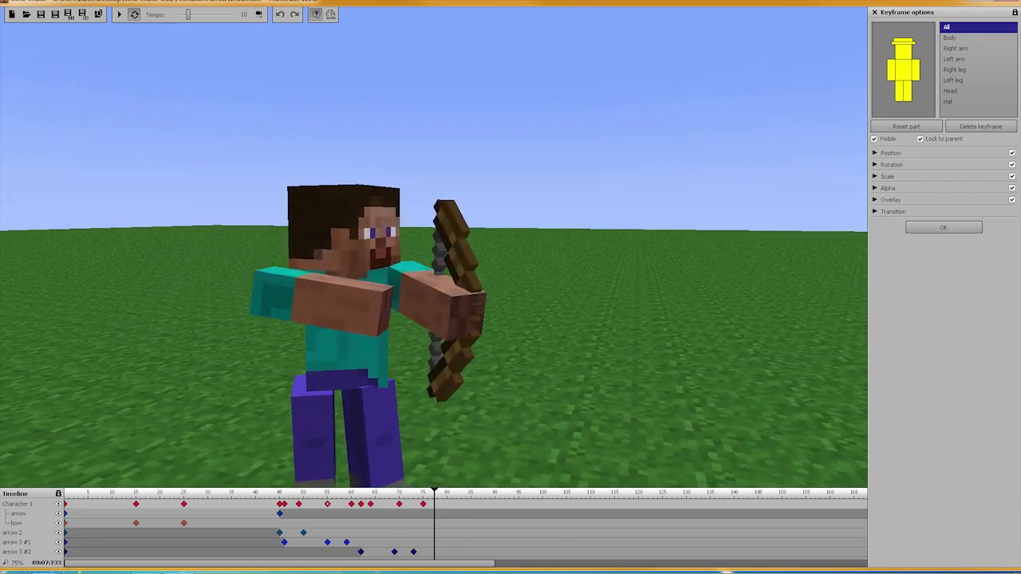
pyautogui.moveTo(446, 190); pyautogui.dragTo(586, 189, button='right')
pyautogui.press('w')
pyautogui.press('a')
pyautogui.press('d')
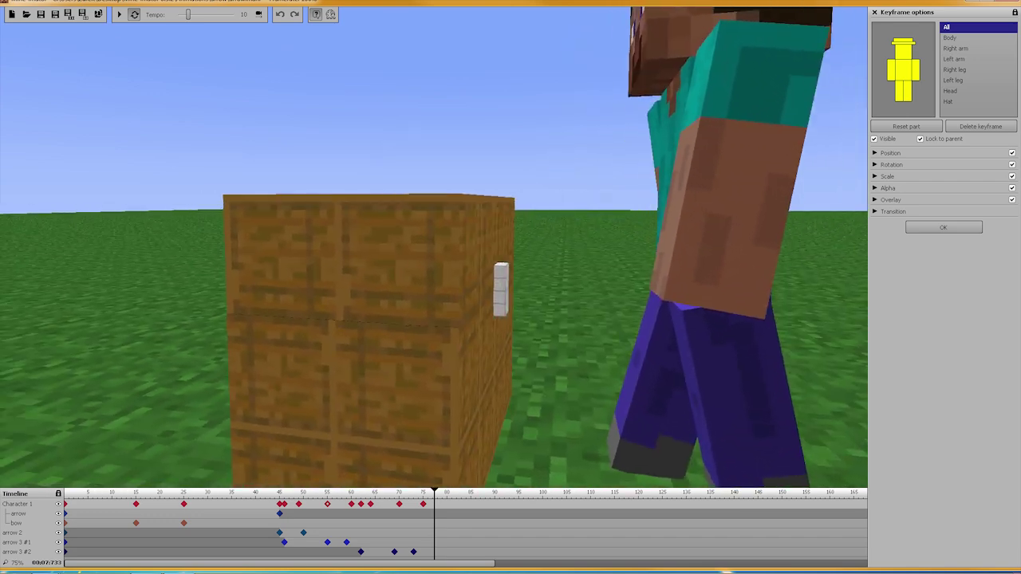
pyautogui.press('s')
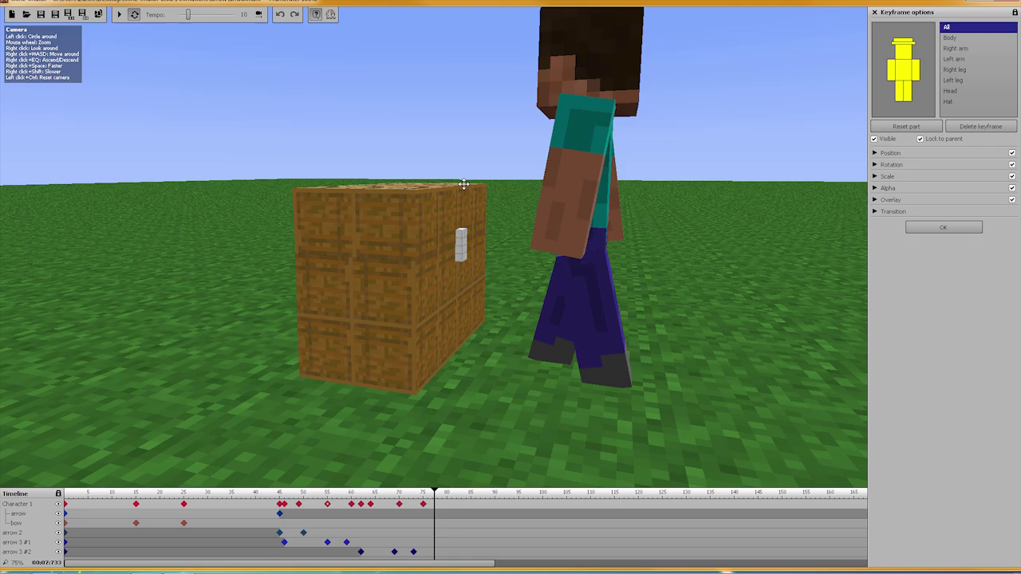
# Switch from Mine-imator to Minecraft and open the singleplayer world New World.
pyautogui.click(968, 4)
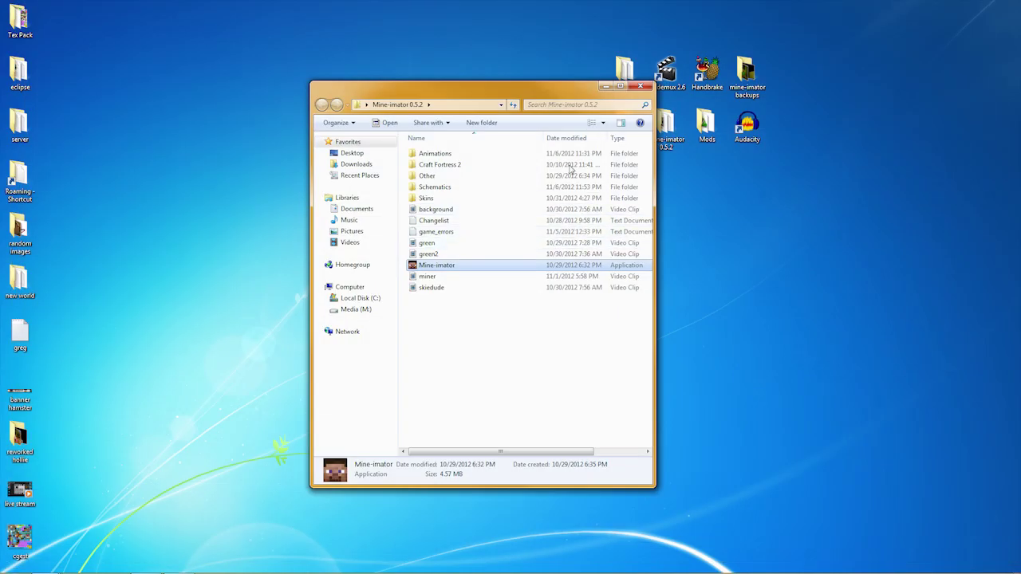
pyautogui.click(607, 86)
pyautogui.doubleClick(547, 226)
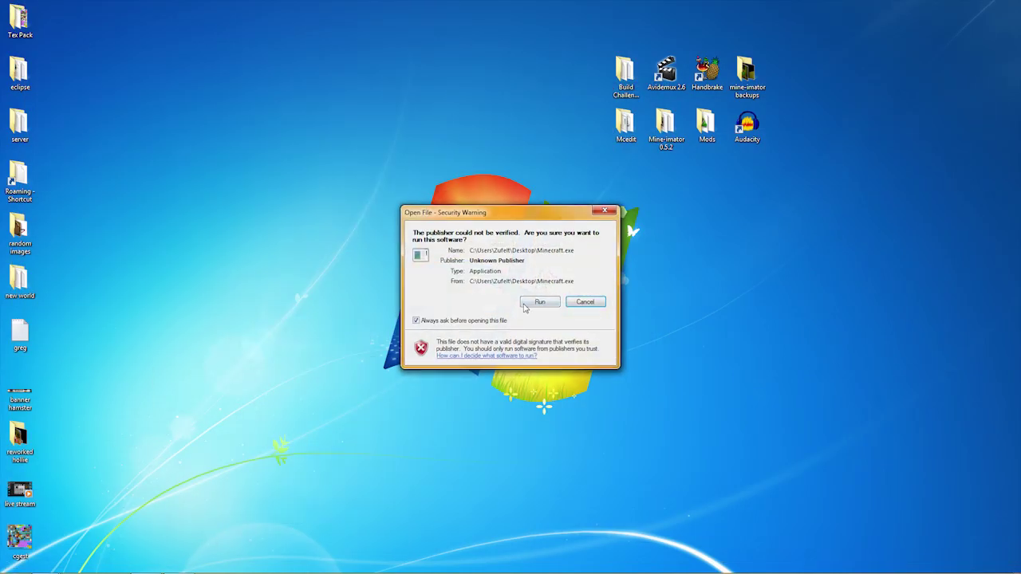
pyautogui.click(536, 303)
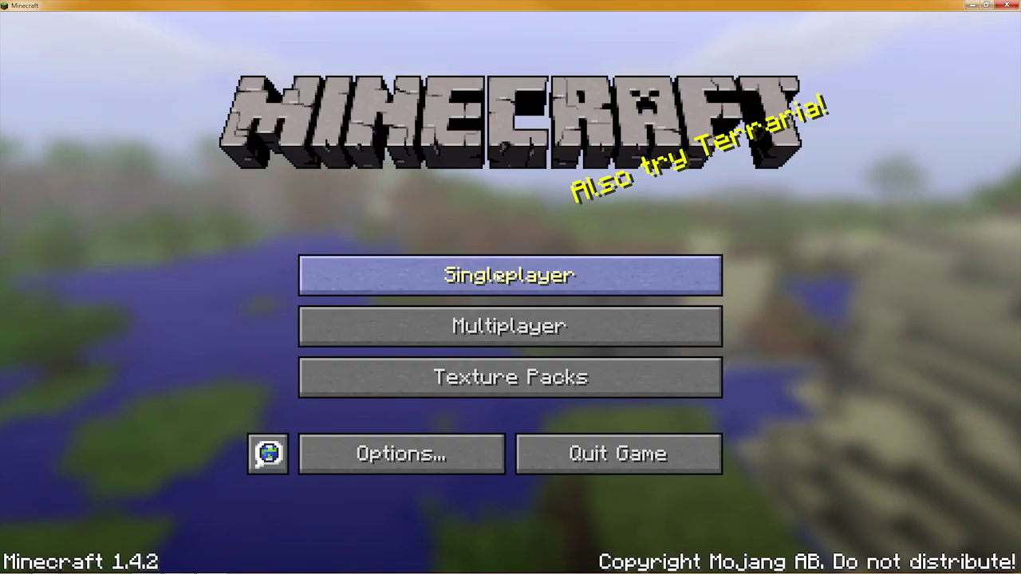
pyautogui.click(497, 275)
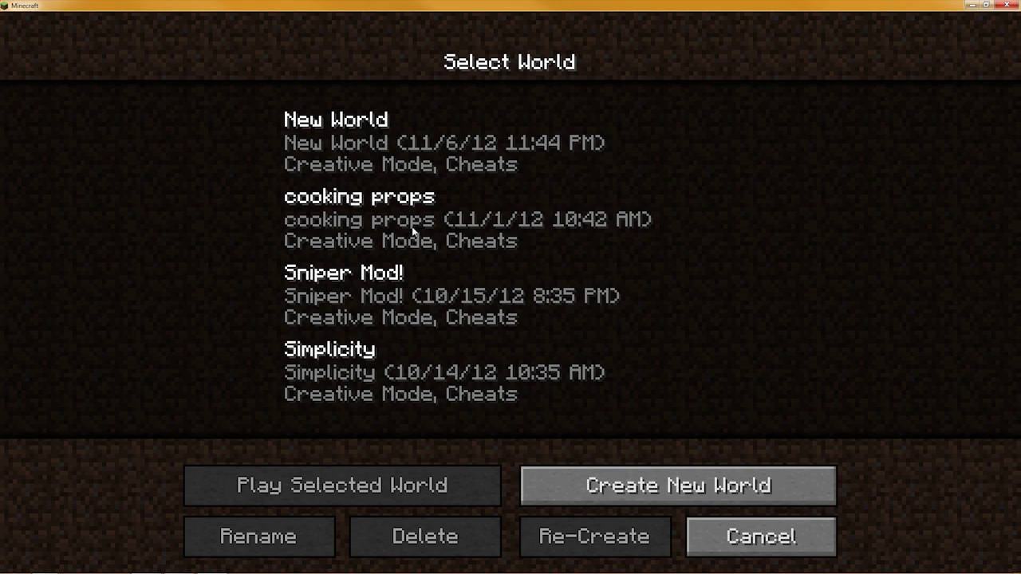
pyautogui.click(388, 163)
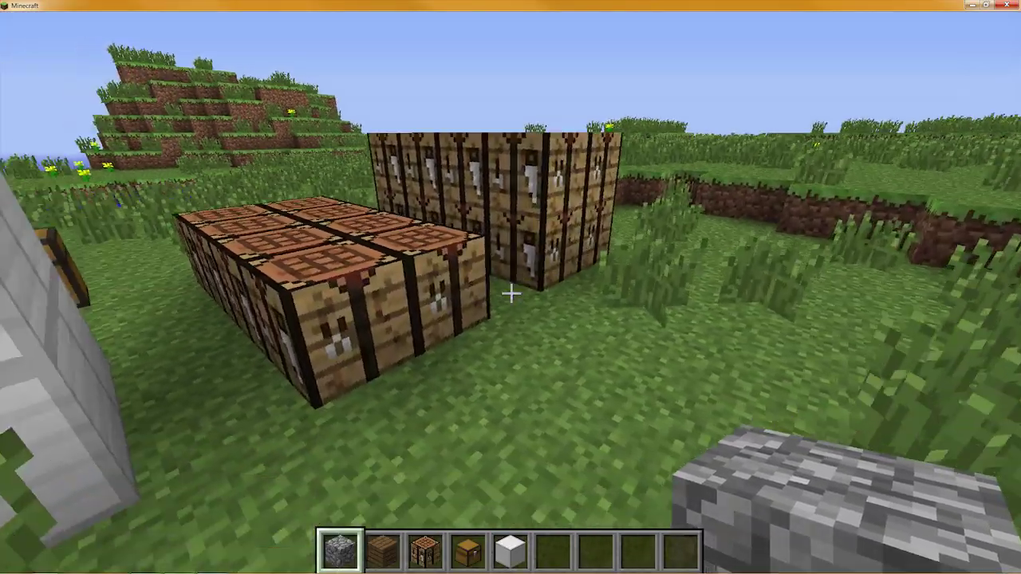
# Walk around the two-block-high crafting table structure and examine its end and side faces.
pyautogui.press('d')
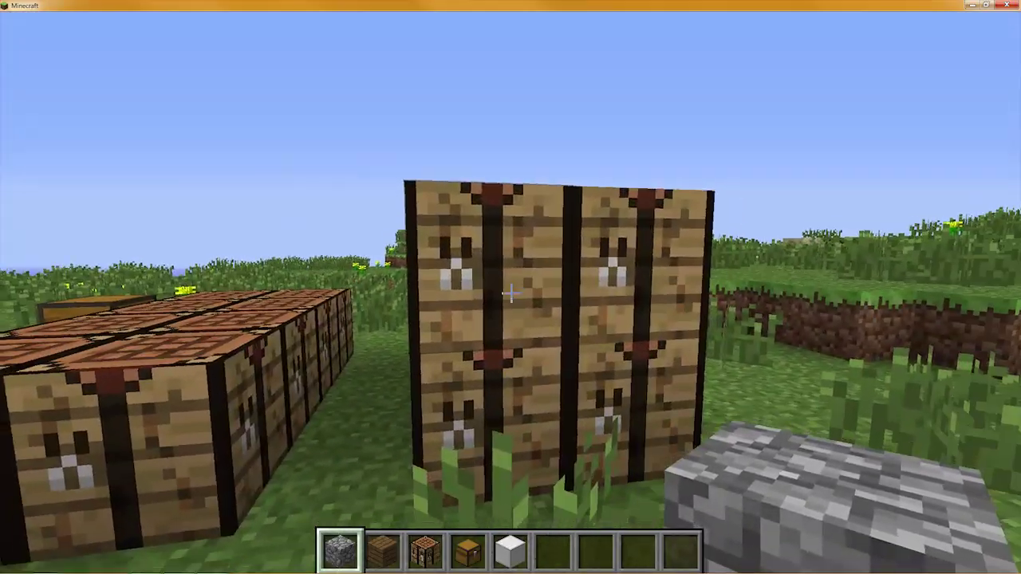
pyautogui.press('a')
pyautogui.press('a')
pyautogui.press('w')
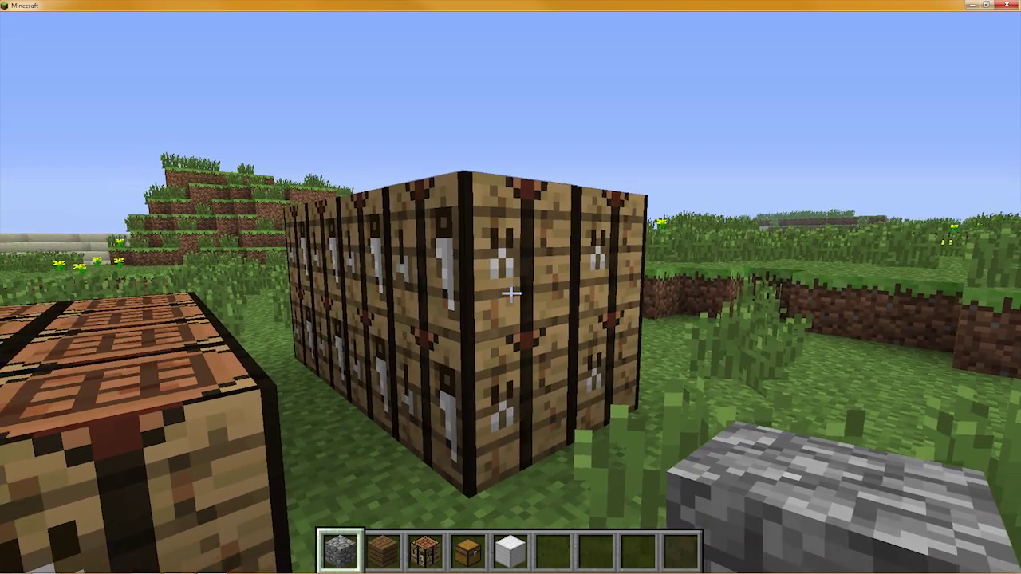
pyautogui.press('d')
pyautogui.press('a')
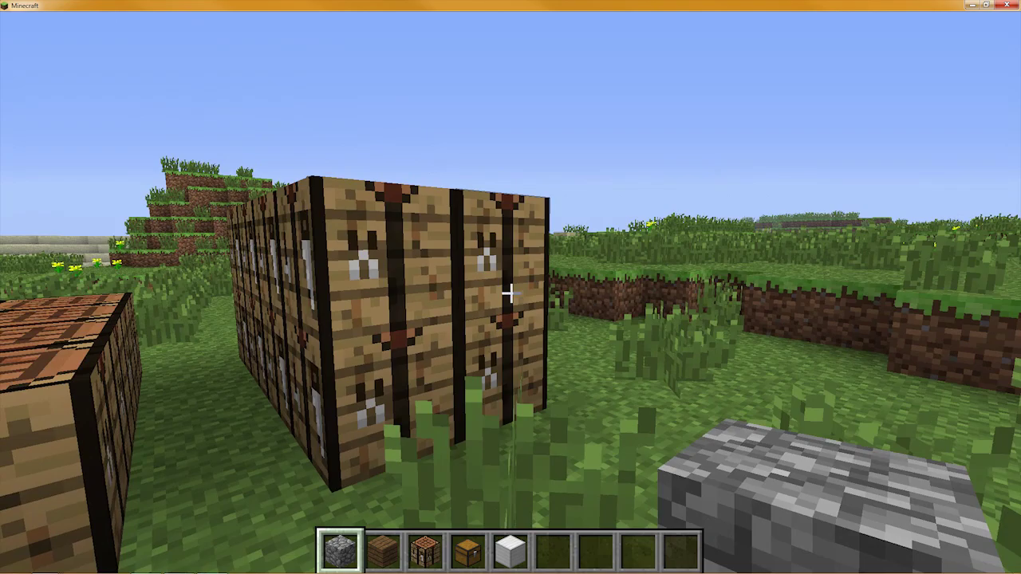
pyautogui.press('d')
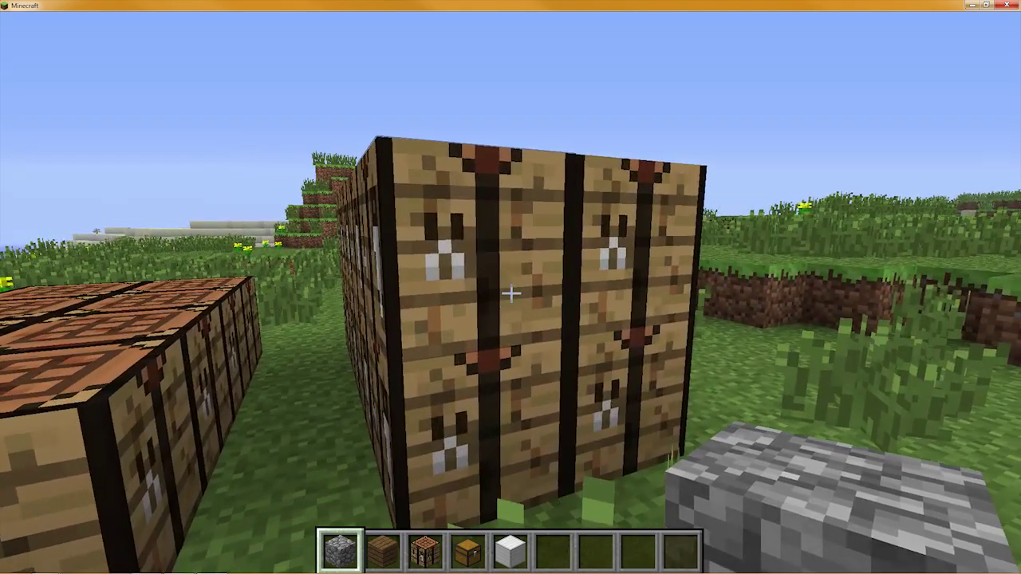
pyautogui.press('s')
pyautogui.press('a')
pyautogui.press('w')
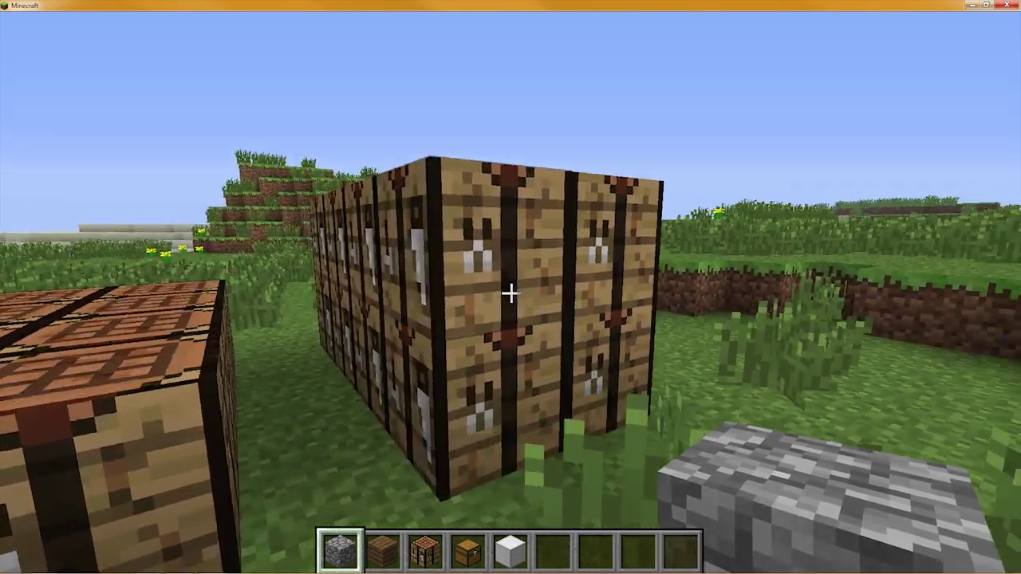
pyautogui.press('a')
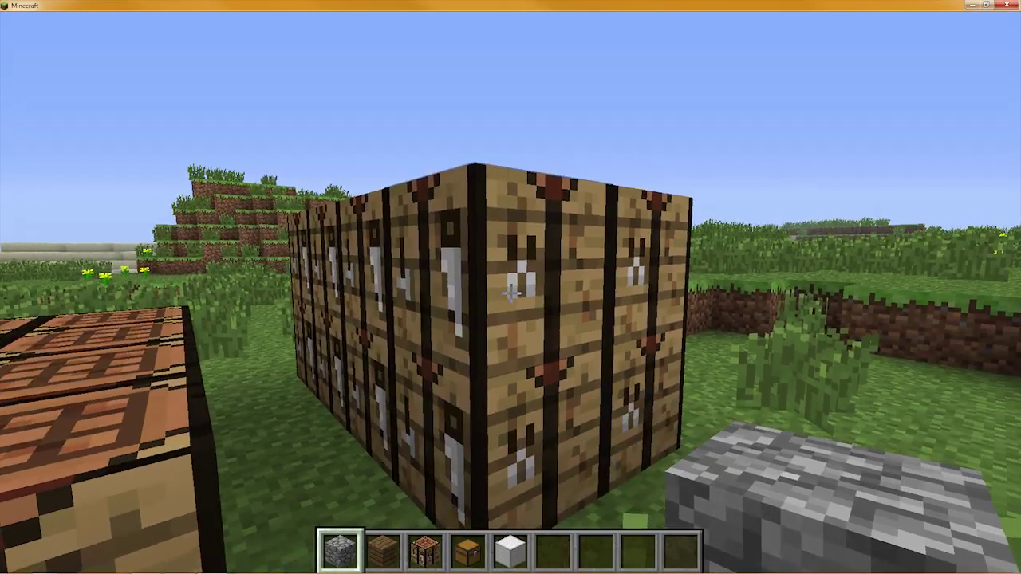
# Fly above both crafting table structures to examine their tops, and view the tall white block structure beside them.
pyautogui.press('space')
pyautogui.press('space')
pyautogui.press('w')
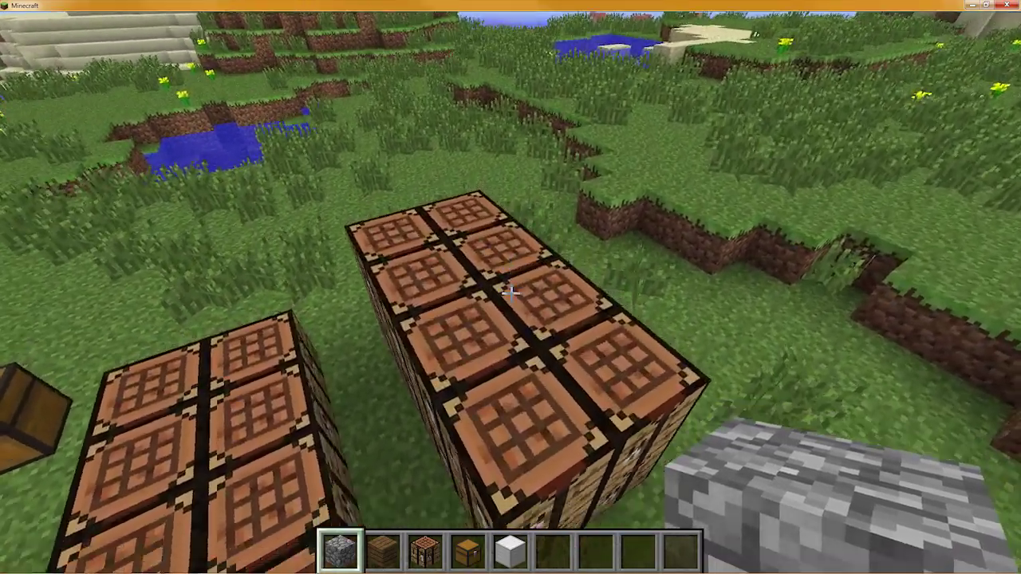
pyautogui.press('s')
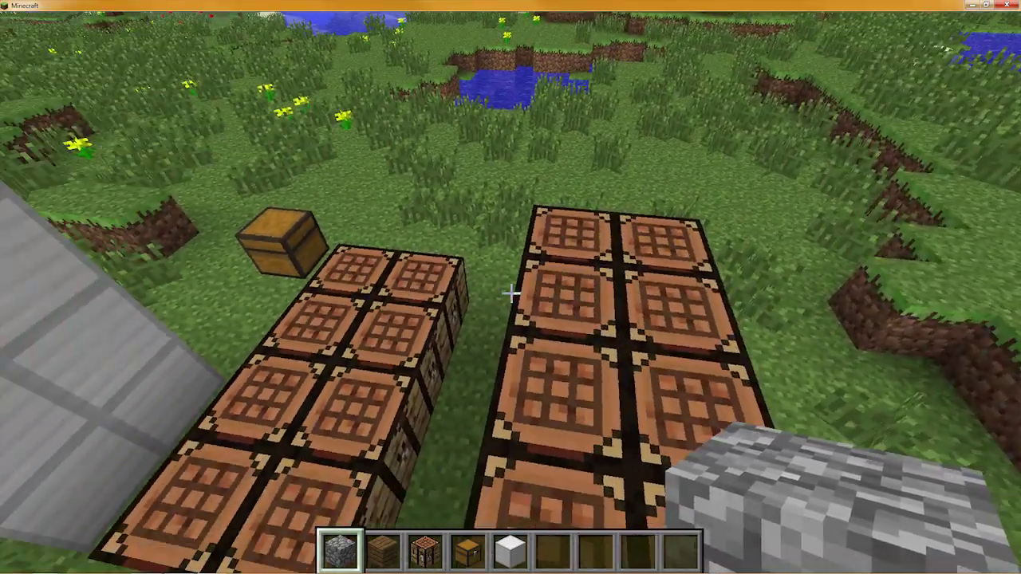
pyautogui.press('a')
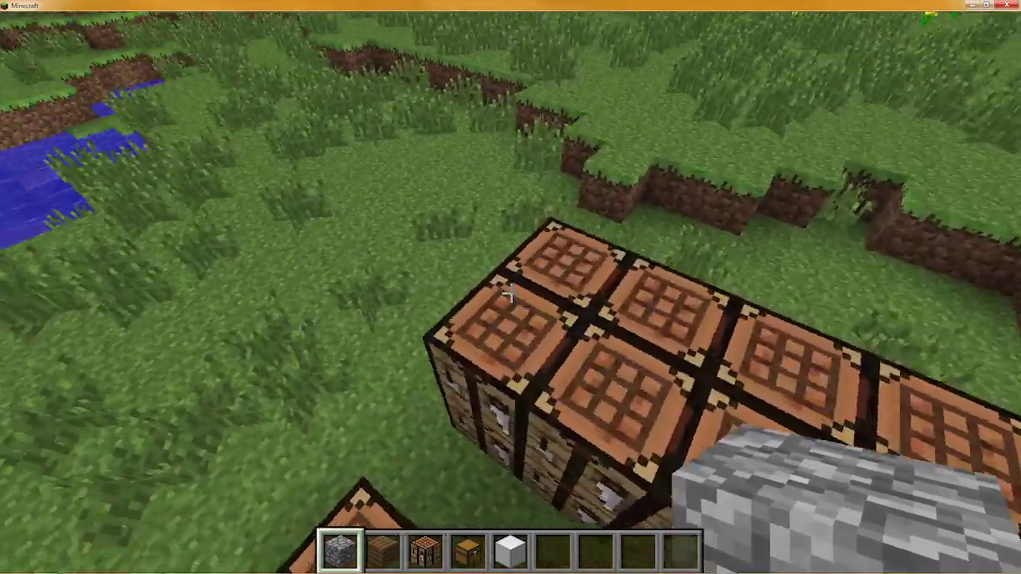
pyautogui.press('w')
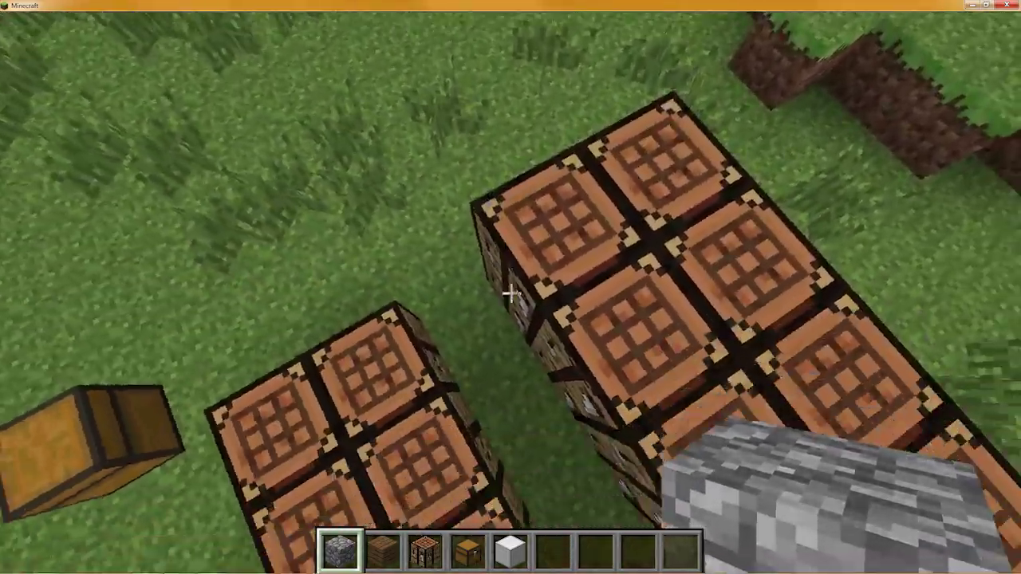
pyautogui.press('w')
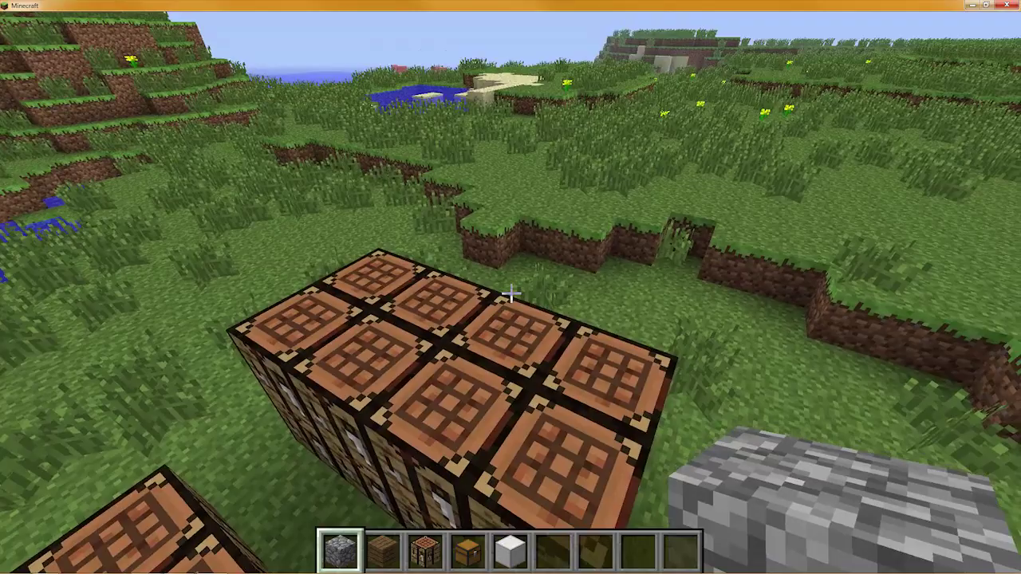
pyautogui.press('d')
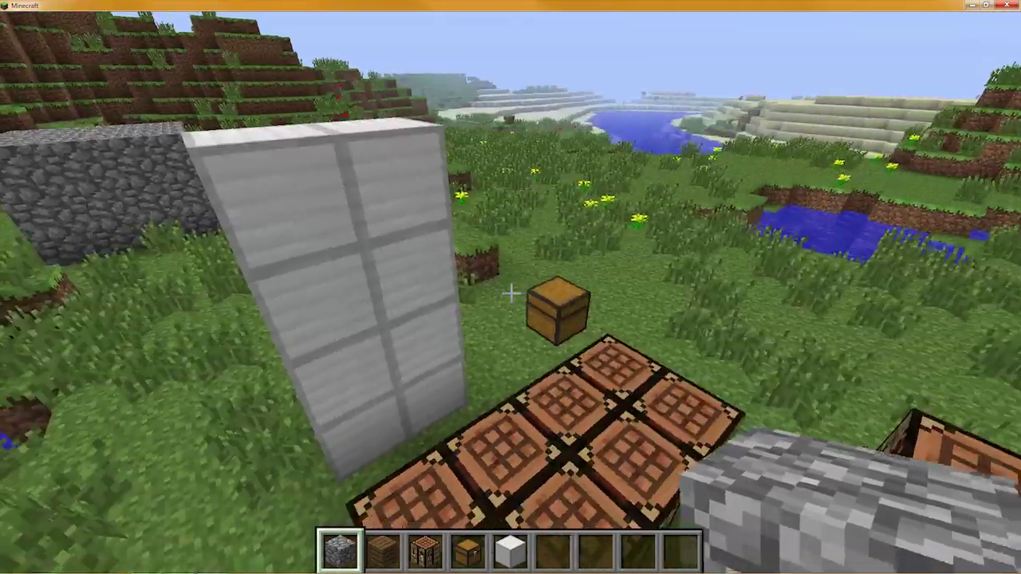
pyautogui.press('s')
pyautogui.press('a')
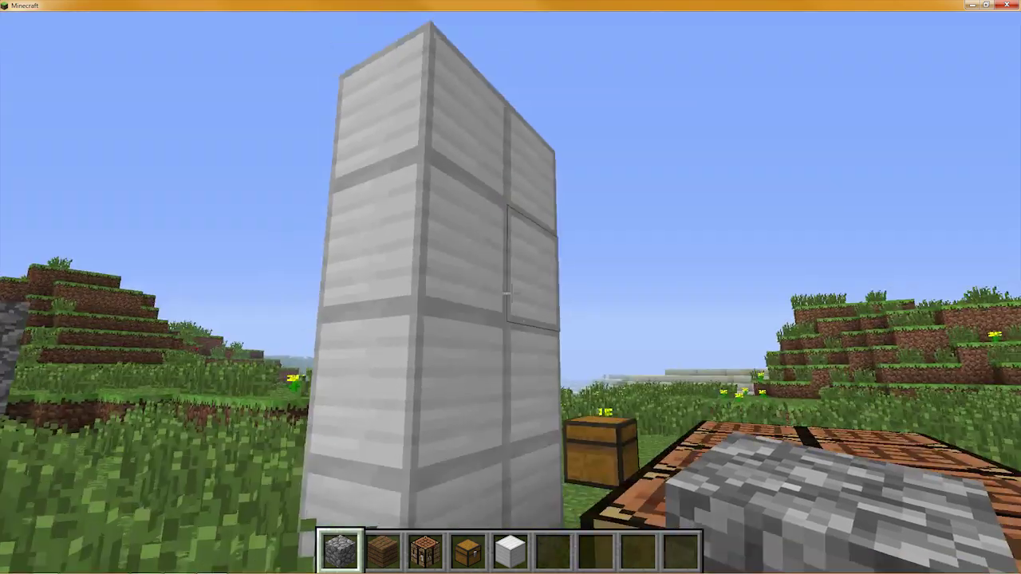
# Walk around the tall white block structure and examine its faces beside the chest and crafting tables.
pyautogui.press('a')
pyautogui.moveTo(511, 295)
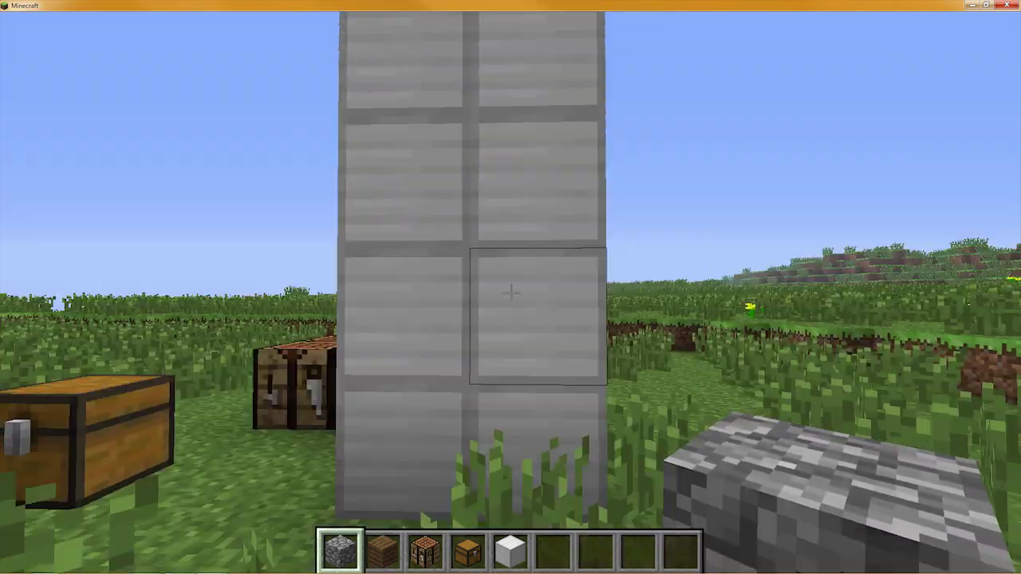
pyautogui.press('s')
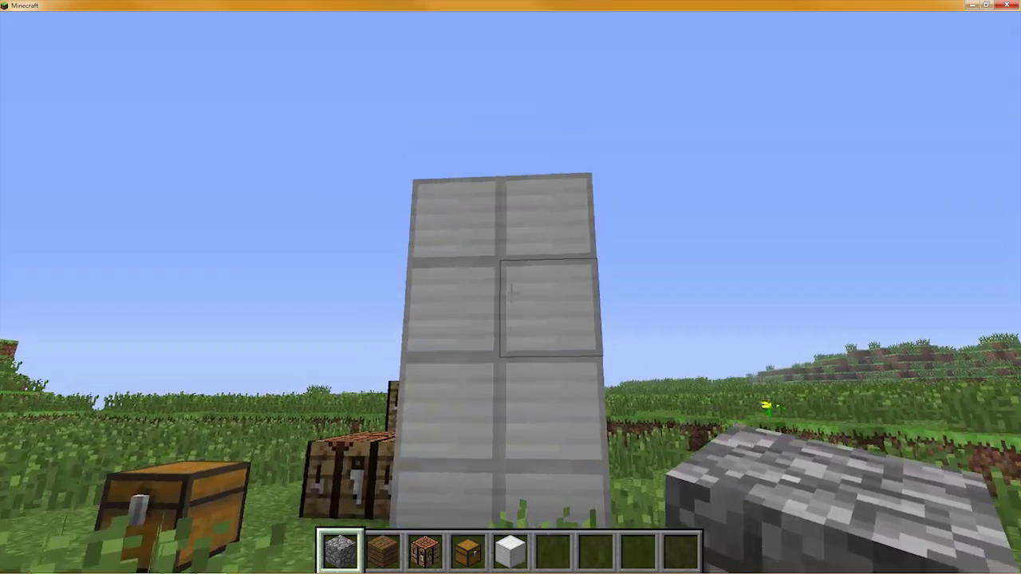
pyautogui.press('w')
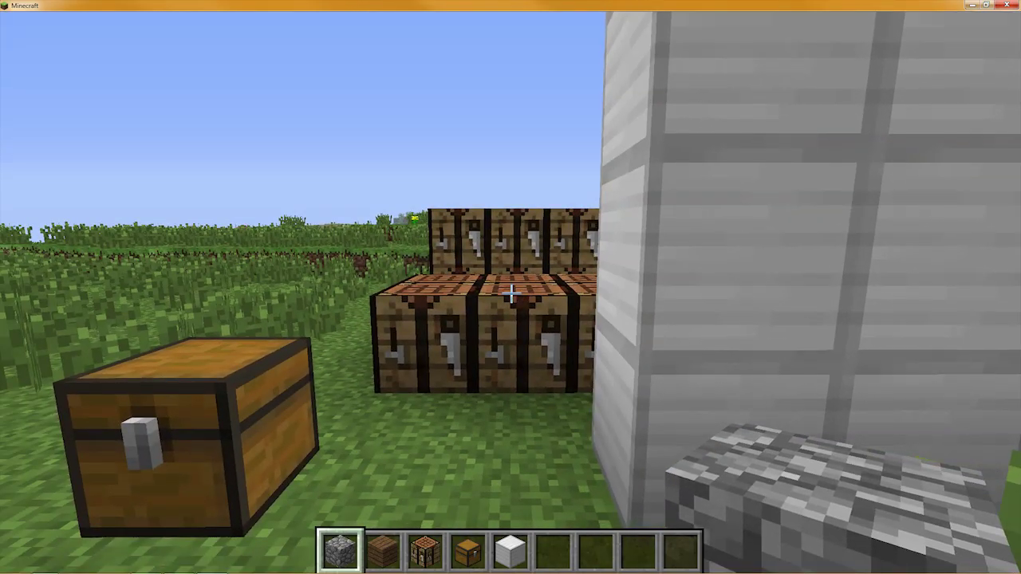
# Leave the world, quit Minecraft and switch back to the Mine-imator project.
pyautogui.press('Escape')
pyautogui.click(509, 402)
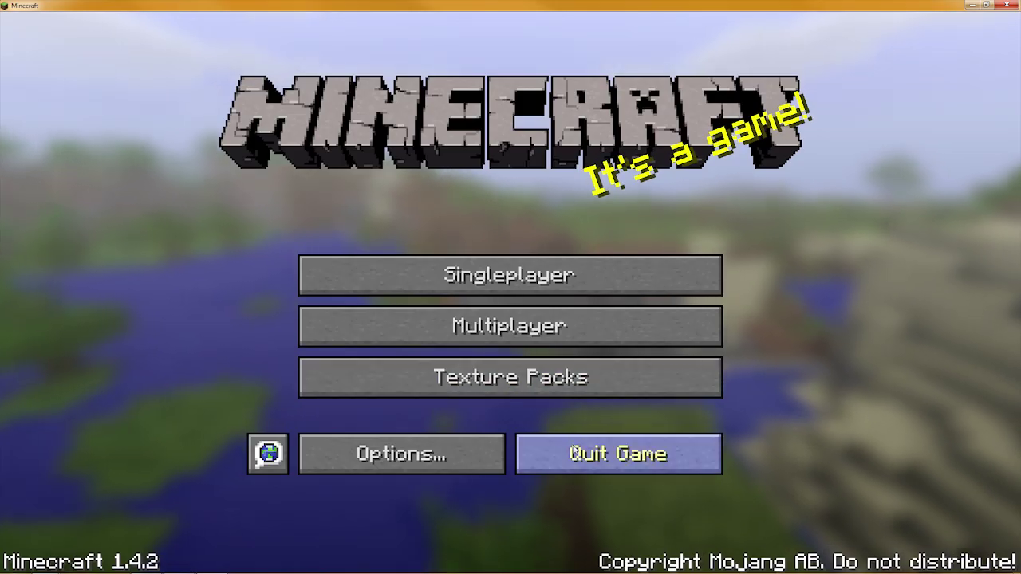
pyautogui.click(571, 448)
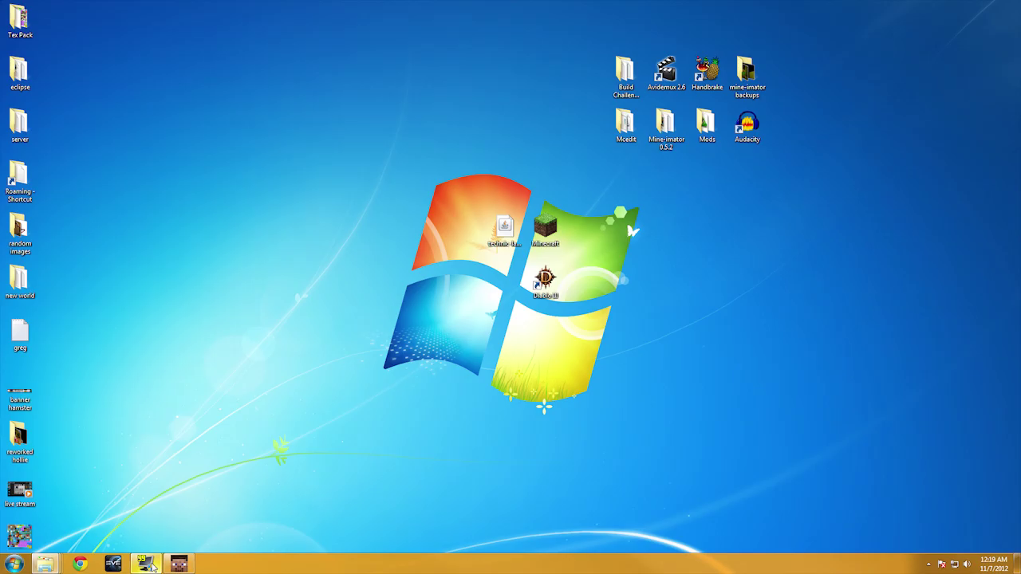
pyautogui.click(179, 564)
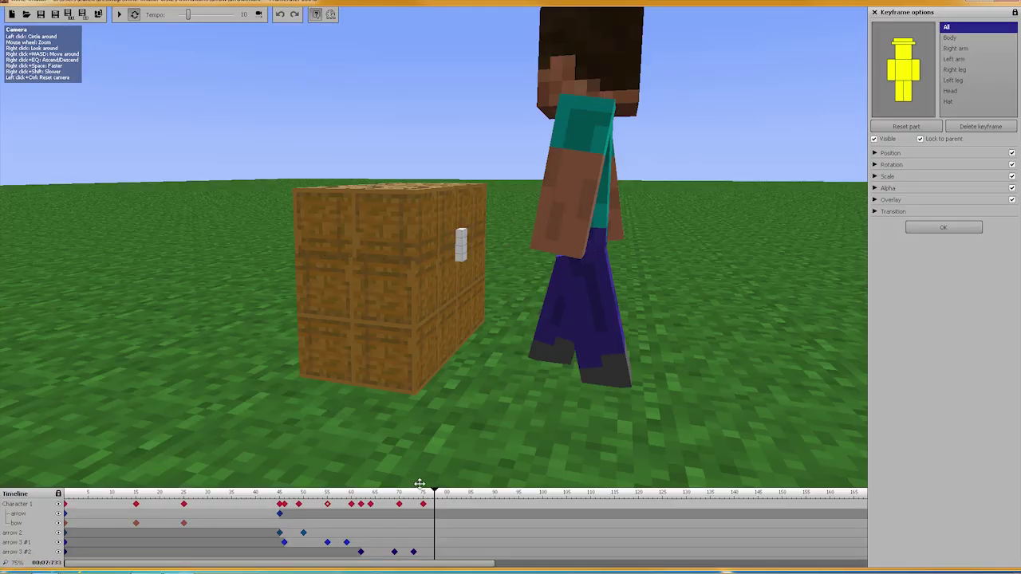
# Play the animation from the first frame and view the second character walking up to the chest.
pyautogui.moveTo(418, 485); pyautogui.dragTo(65, 492)
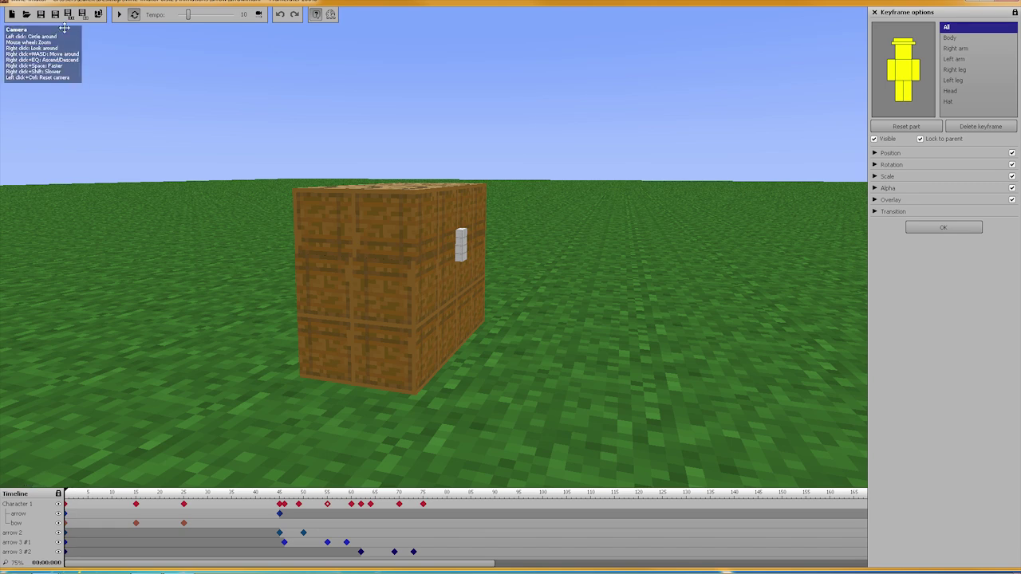
pyautogui.click(119, 13)
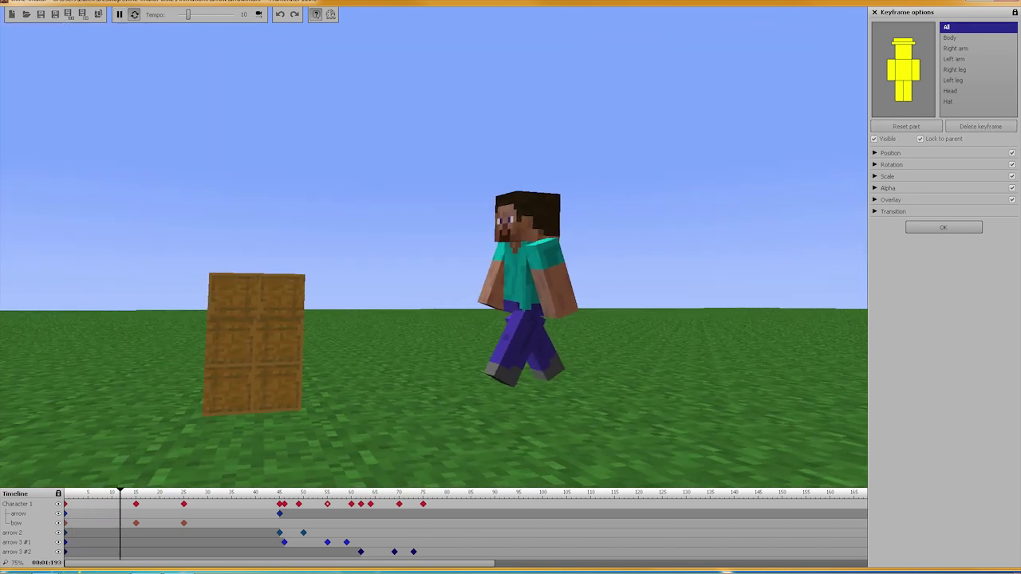
pyautogui.press('w')
pyautogui.moveTo(418, 235); pyautogui.dragTo(418, 236, button='right')
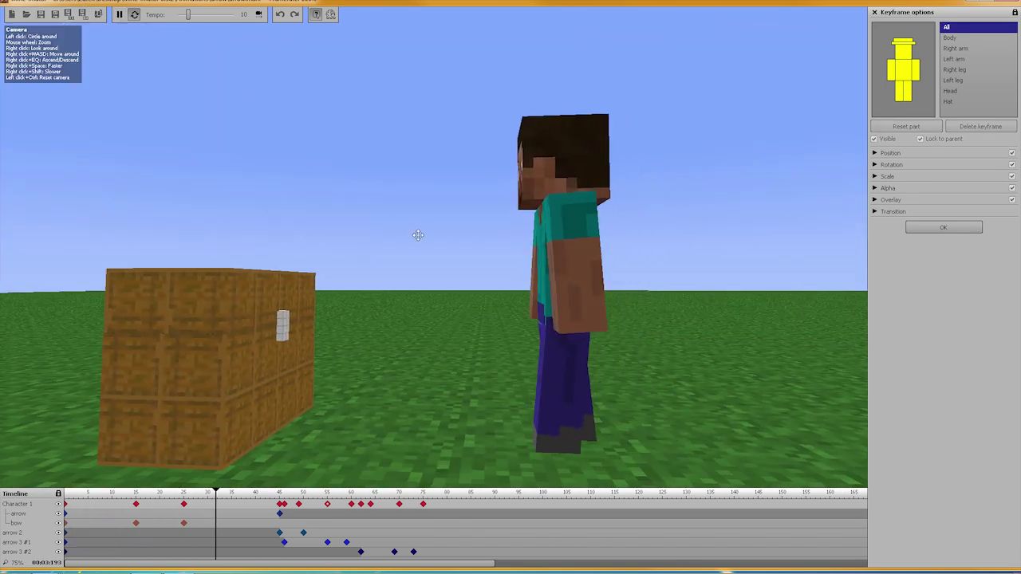
pyautogui.click(119, 13)
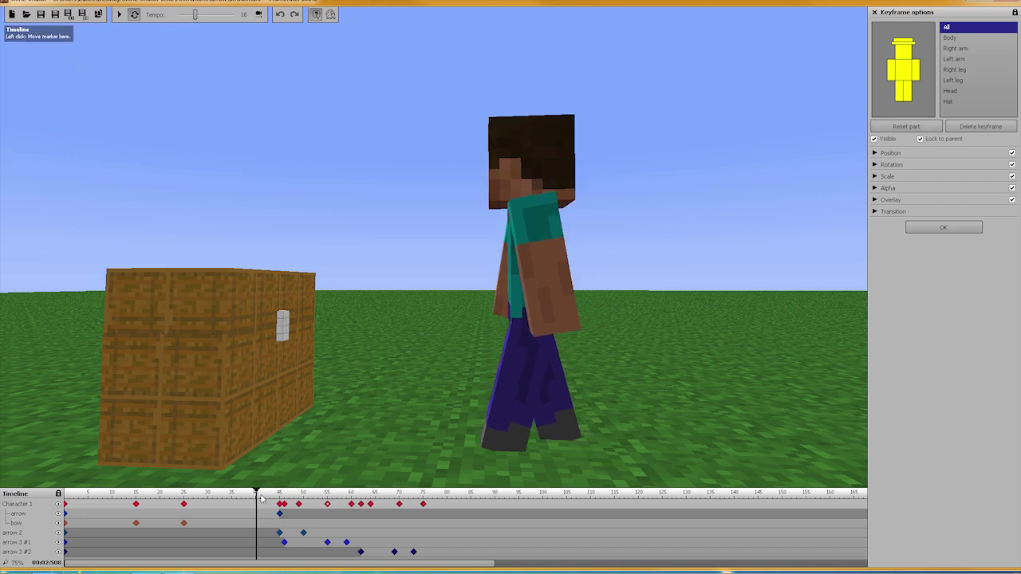
# Replay the animation from the start with the tempo raised to 21, pausing once the chest lid is open.
pyautogui.moveTo(256, 495); pyautogui.dragTo(15, 453)
pyautogui.click(120, 15)
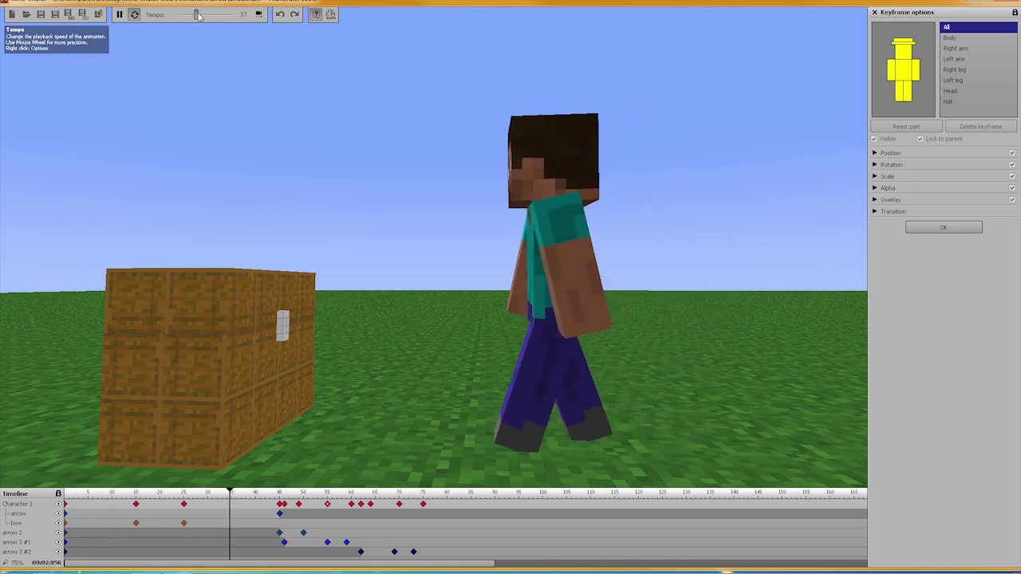
pyautogui.moveTo(196, 14); pyautogui.dragTo(202, 14)
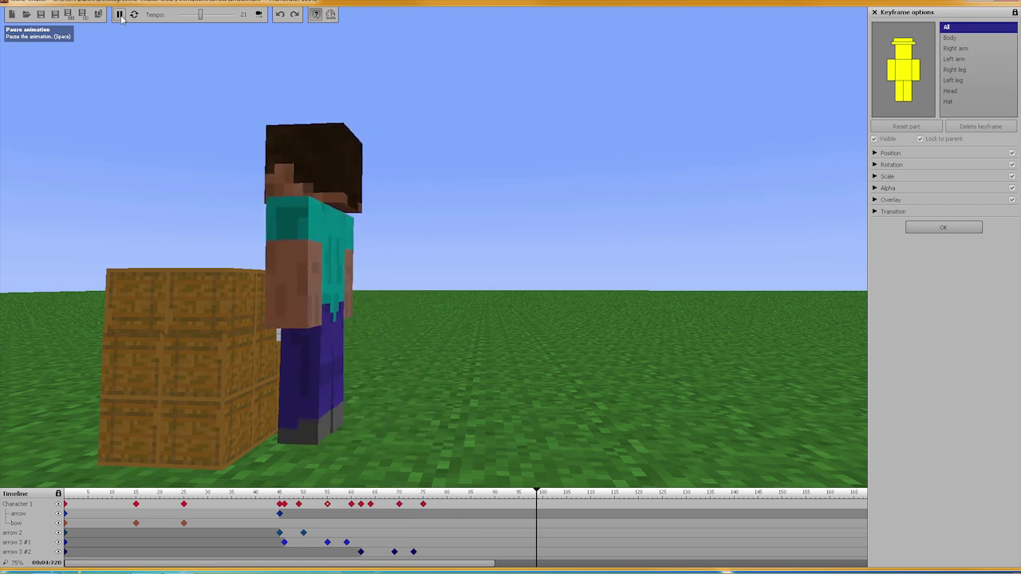
pyautogui.click(119, 14)
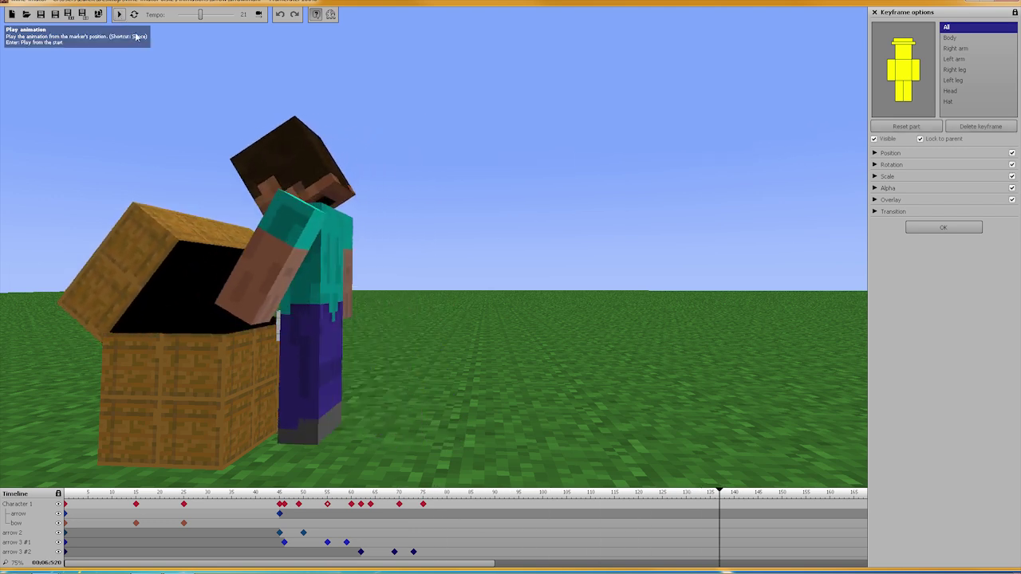
# Hide the timelines of Character 1, its arrow and bow, arrow 2, and both arrow 3 instances.
pyautogui.click(939, 229)
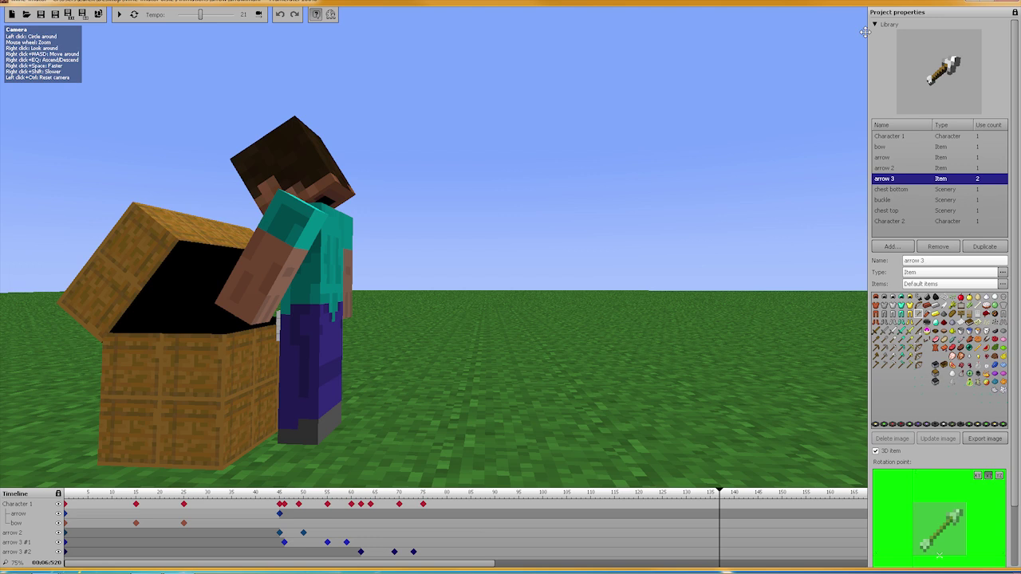
pyautogui.click(875, 25)
pyautogui.click(875, 36)
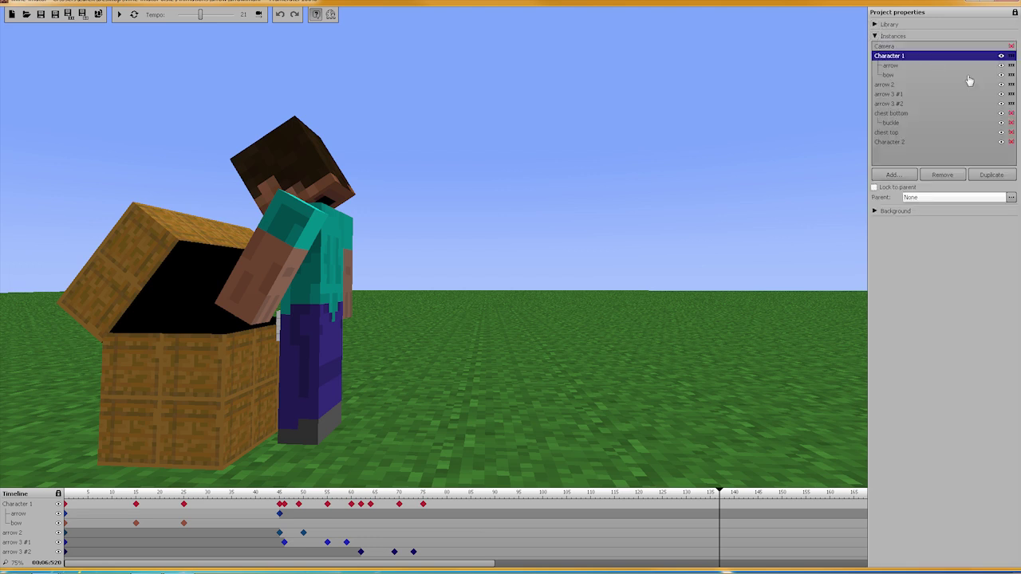
pyautogui.click(1011, 56)
pyautogui.click(1012, 65)
pyautogui.click(1011, 75)
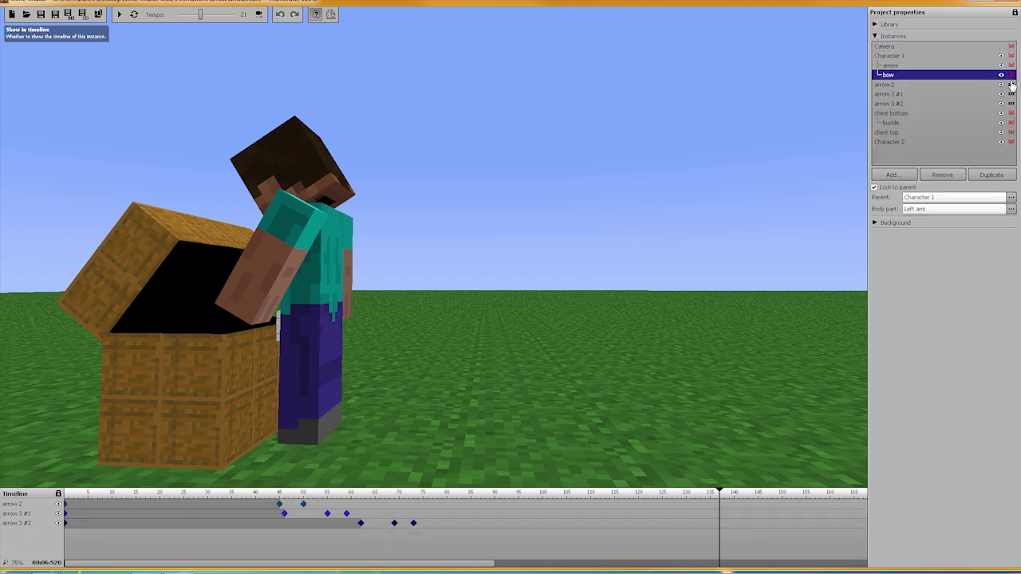
pyautogui.click(1011, 85)
pyautogui.click(1011, 94)
pyautogui.click(1012, 104)
# Show the timelines of chest bottom, buckle, chest top and Character 2.
pyautogui.click(1011, 113)
pyautogui.click(1011, 123)
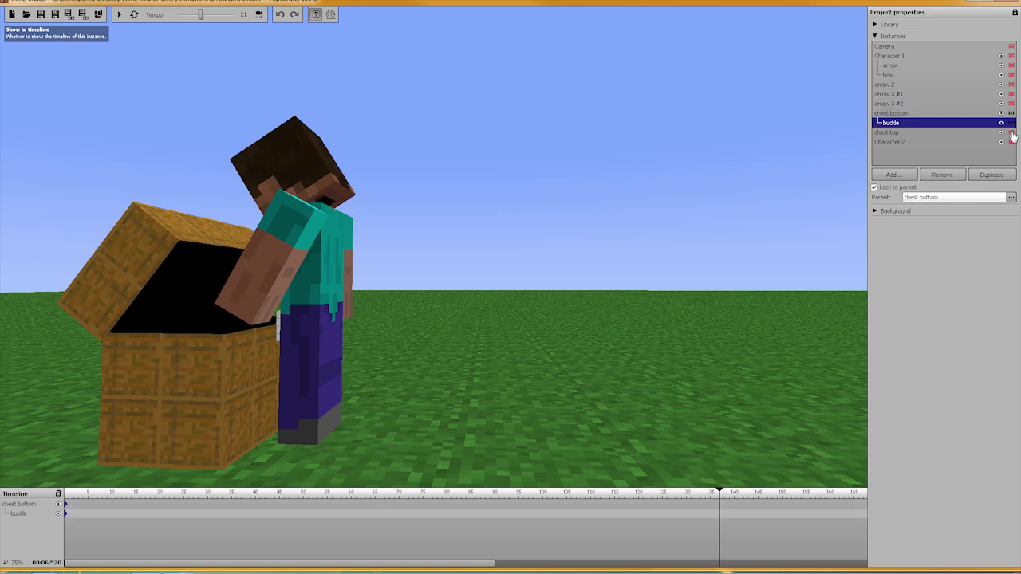
pyautogui.click(1011, 133)
pyautogui.click(1011, 142)
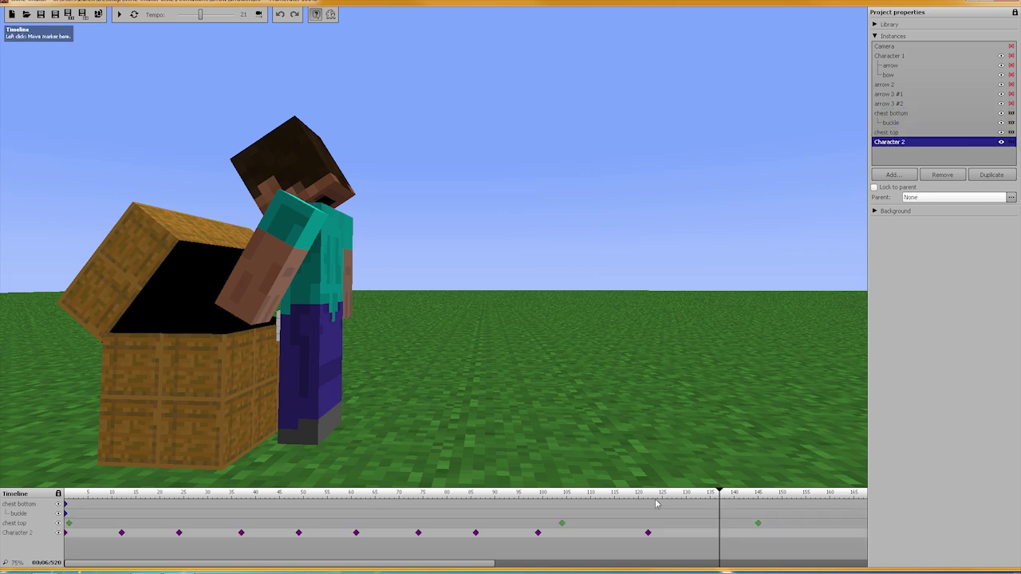
# Return the time marker to frame 0 and inspect the starting keyframes of the buckle and chest top.
pyautogui.moveTo(698, 495); pyautogui.dragTo(67, 495)
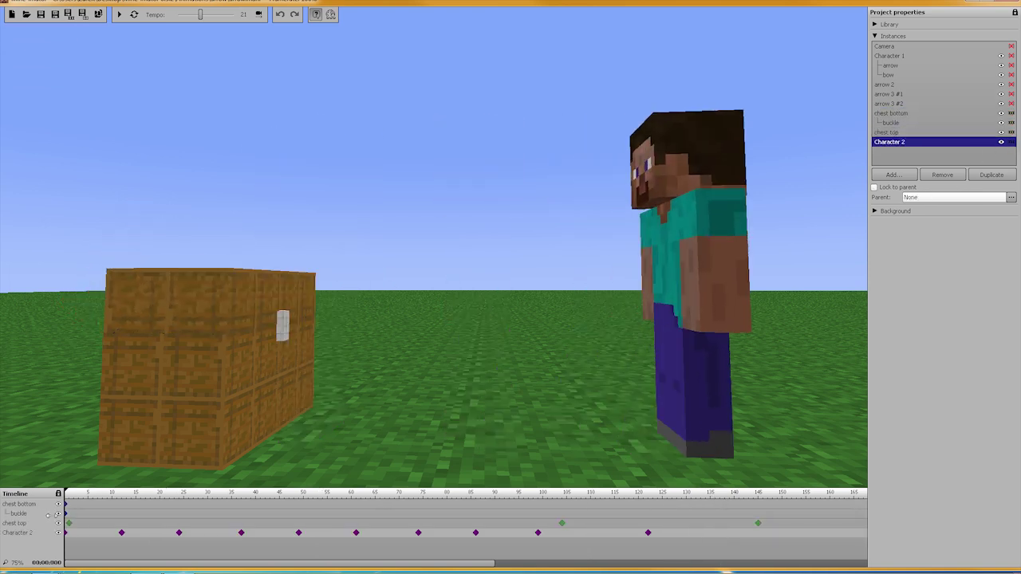
pyautogui.click(68, 511)
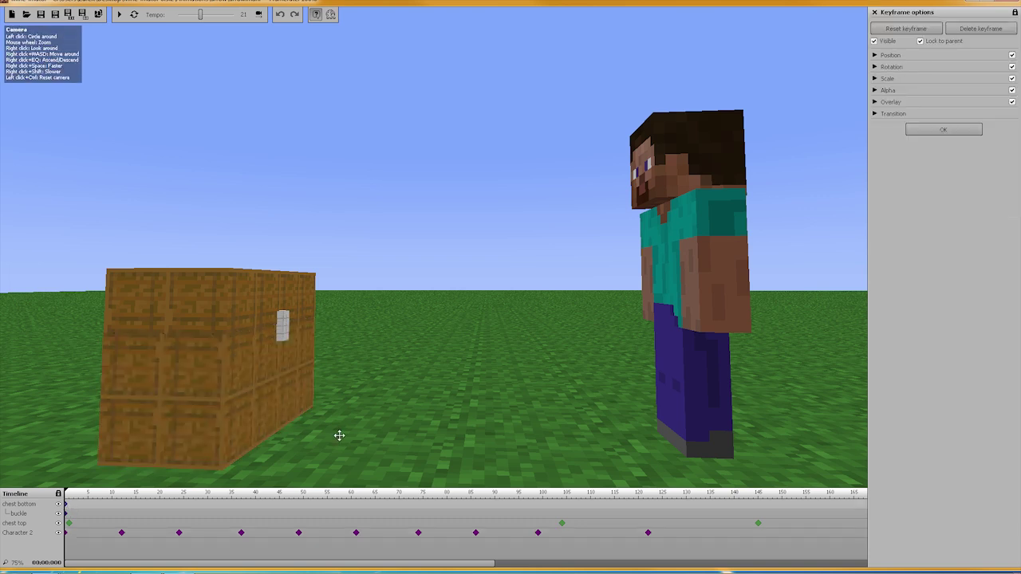
pyautogui.click(68, 522)
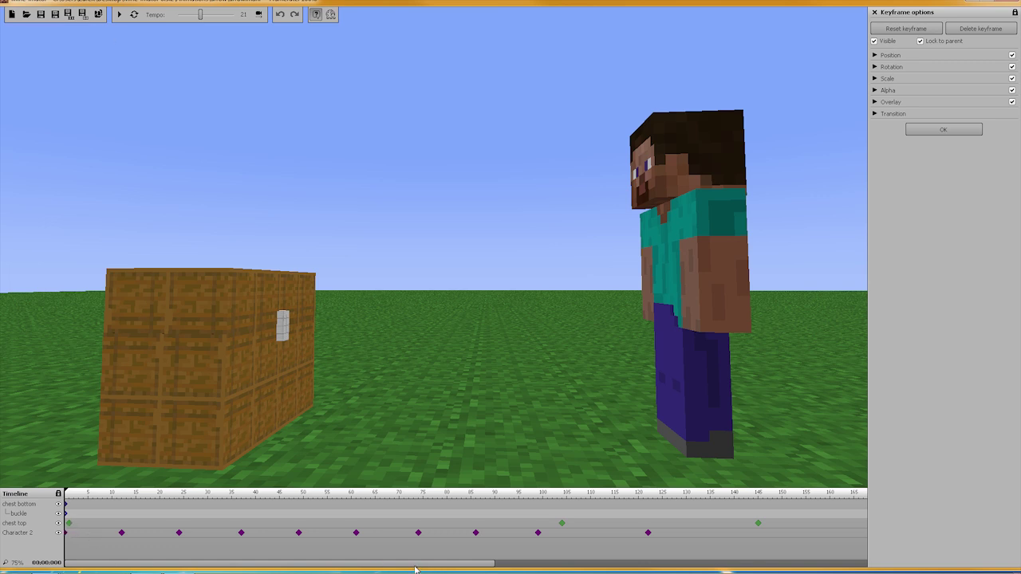
# Zoom the timeline out to 50% and move the chest top's first keyframe to frame 0.
pyautogui.click(15, 564)
pyautogui.click(24, 530)
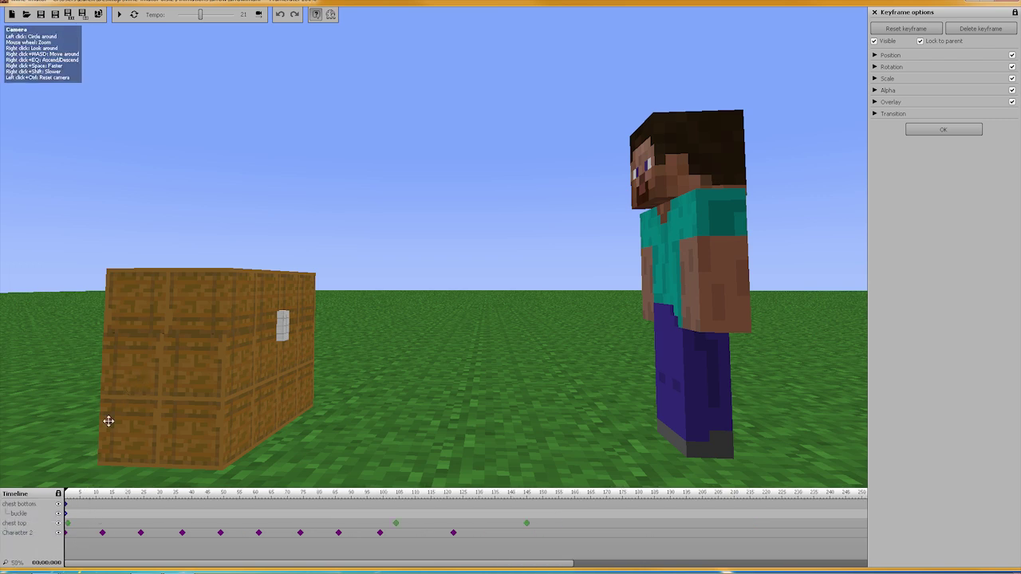
pyautogui.click(68, 531)
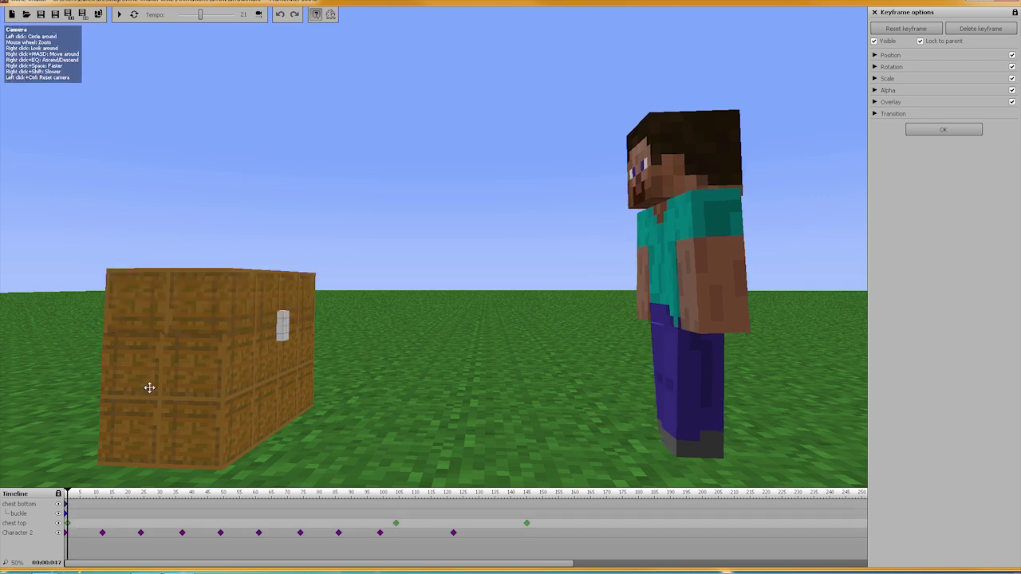
pyautogui.click(68, 532)
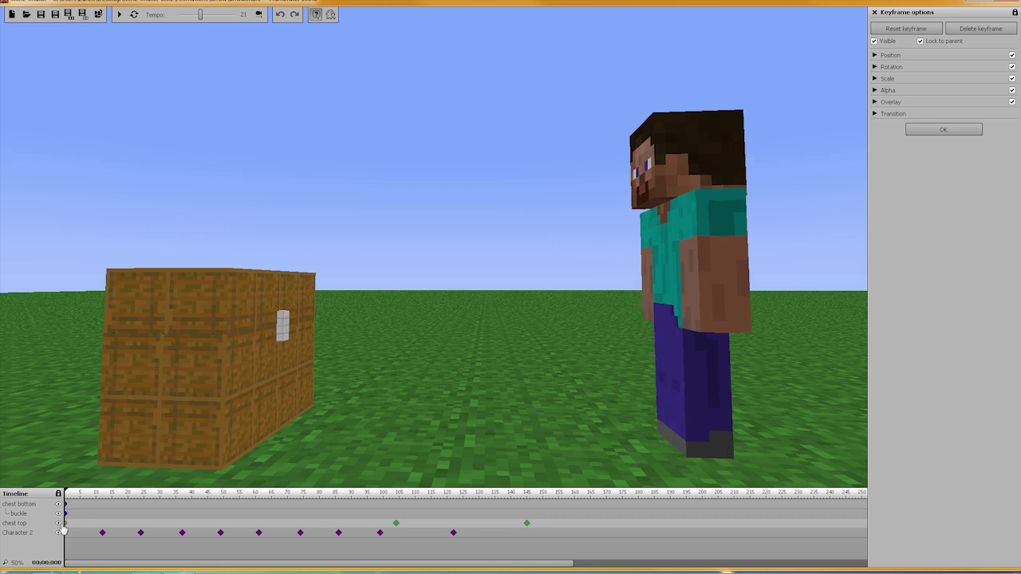
# Step through the chest top's keyframes at frames 104 and 145 and scrub the lid's motion to frame 135.
pyautogui.click(396, 524)
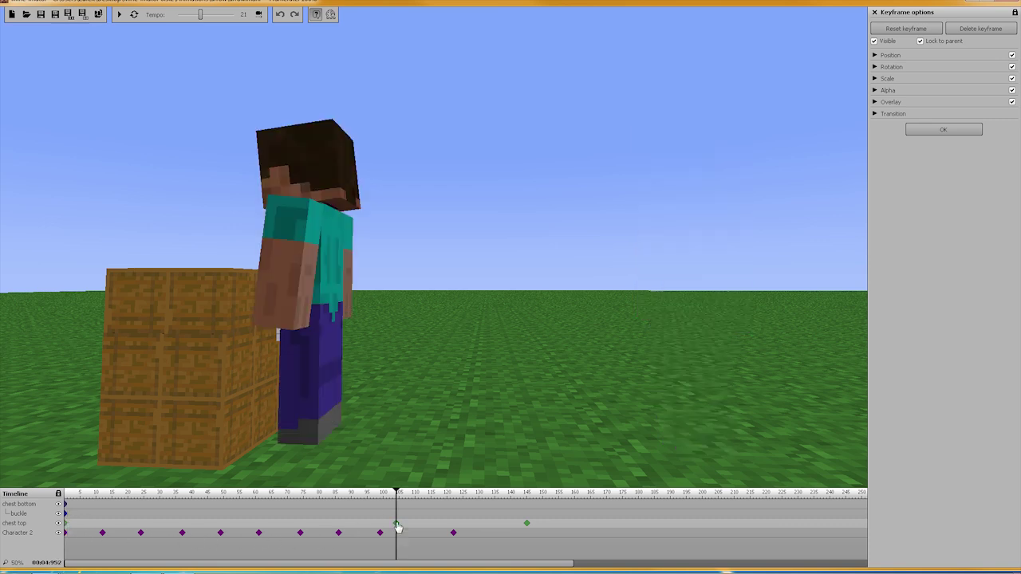
pyautogui.click(527, 524)
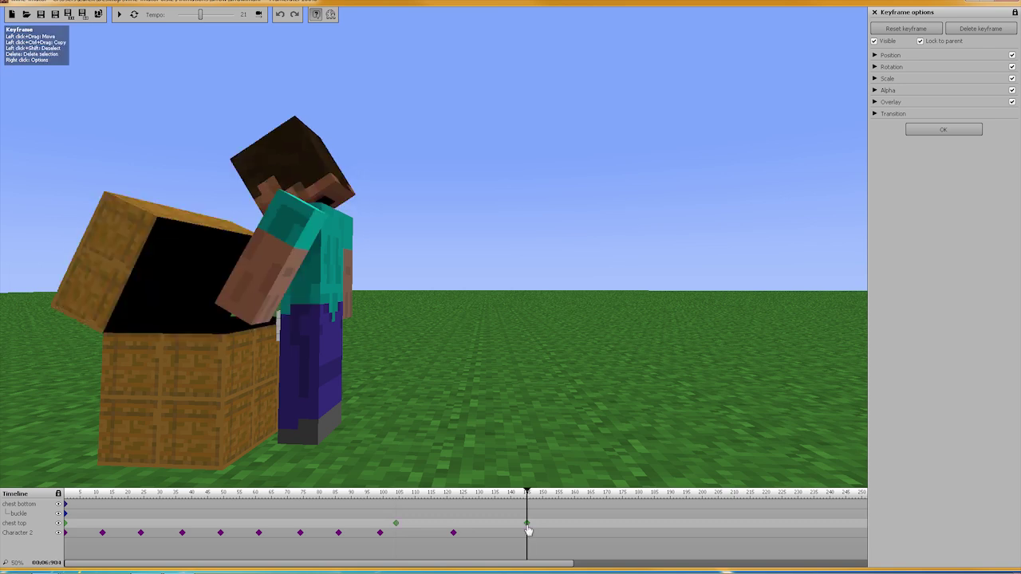
pyautogui.moveTo(375, 247); pyautogui.dragTo(433, 247)
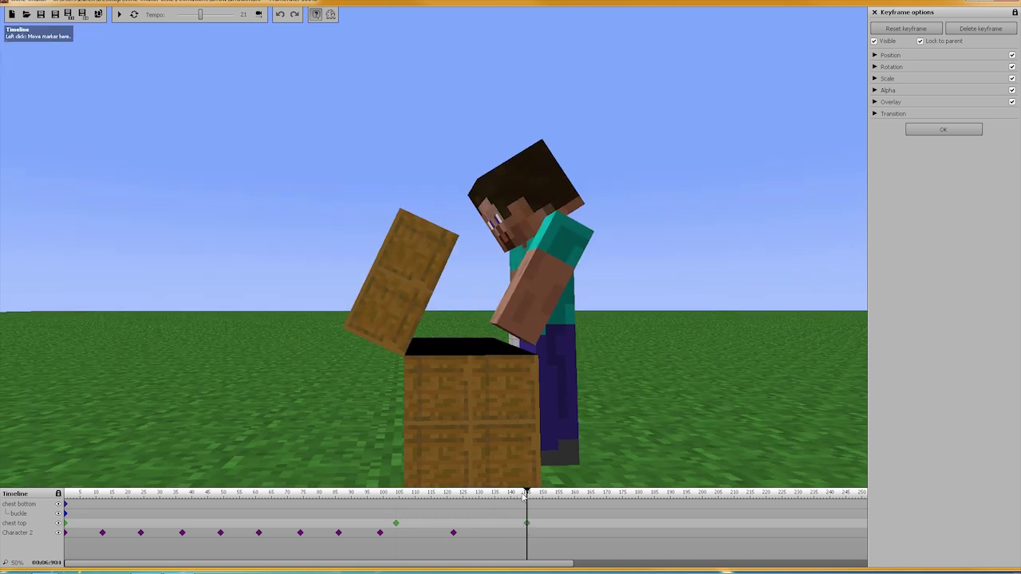
pyautogui.moveTo(523, 492); pyautogui.dragTo(577, 505)
pyautogui.moveTo(705, 509); pyautogui.dragTo(495, 508)
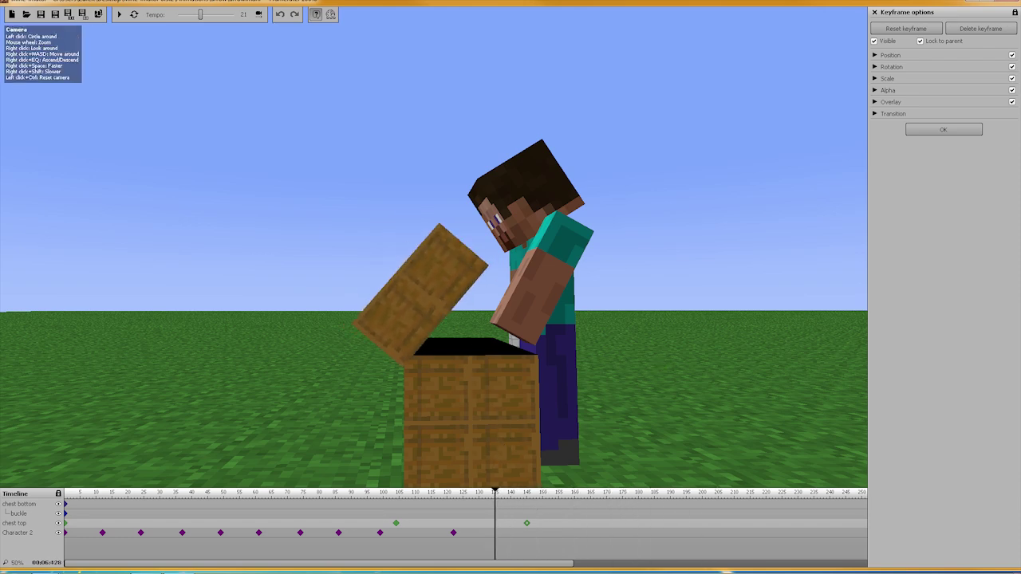
# Orbit around the open chest and examine how the lid pivots on the base from the side and back.
pyautogui.moveTo(500, 462); pyautogui.dragTo(447, 462)
pyautogui.moveTo(327, 255); pyautogui.dragTo(388, 255)
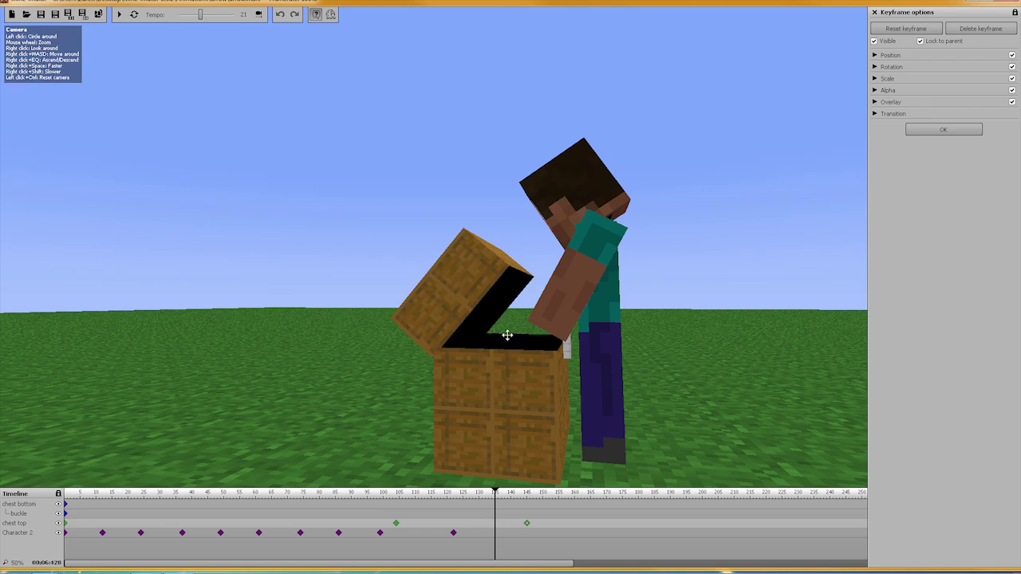
pyautogui.moveTo(718, 293); pyautogui.dragTo(422, 262)
pyautogui.scroll(3, 422, 262)
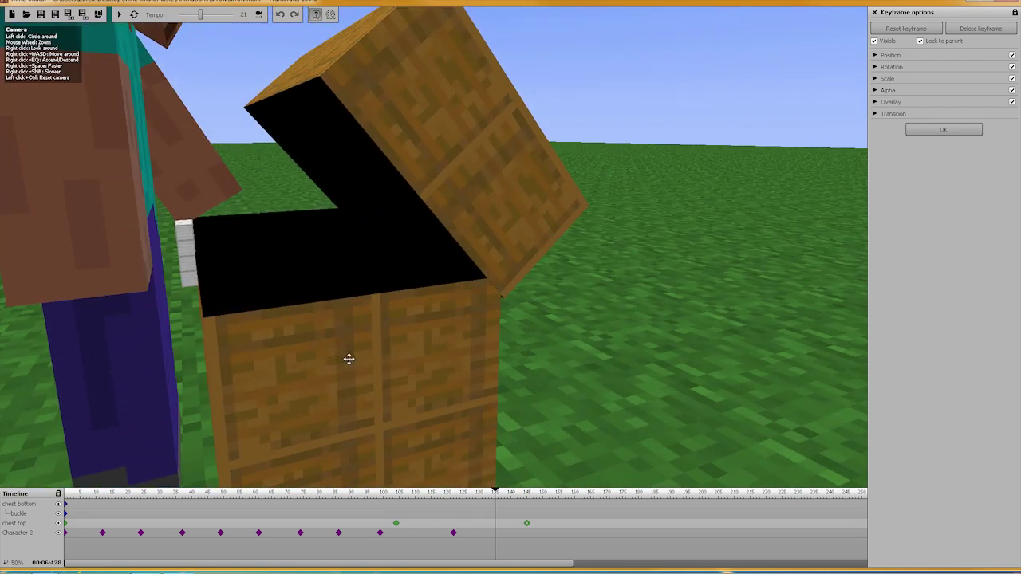
pyautogui.press('s')
pyautogui.moveTo(348, 359); pyautogui.dragTo(434, 247, button='right')
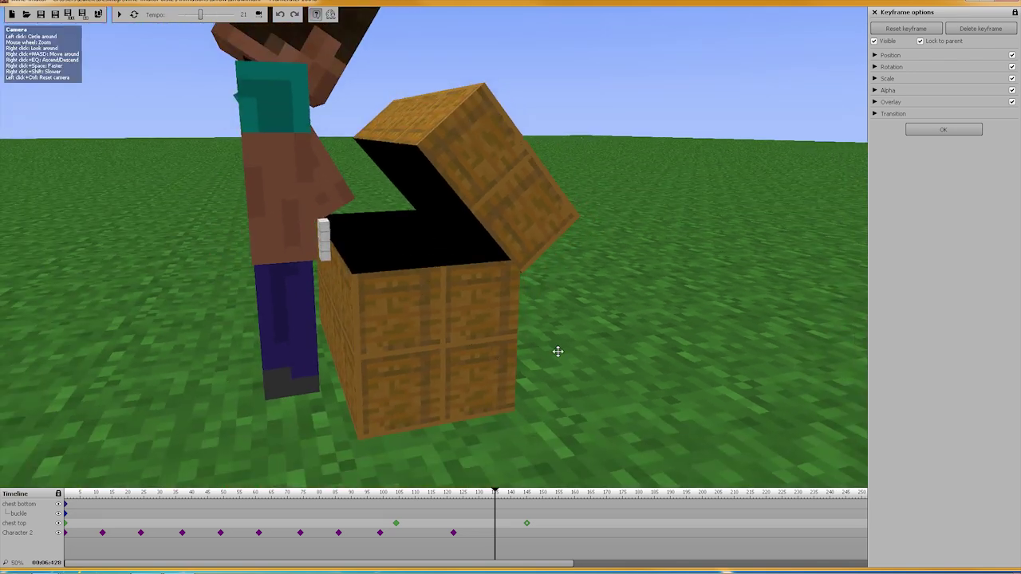
pyautogui.moveTo(557, 352); pyautogui.dragTo(406, 275)
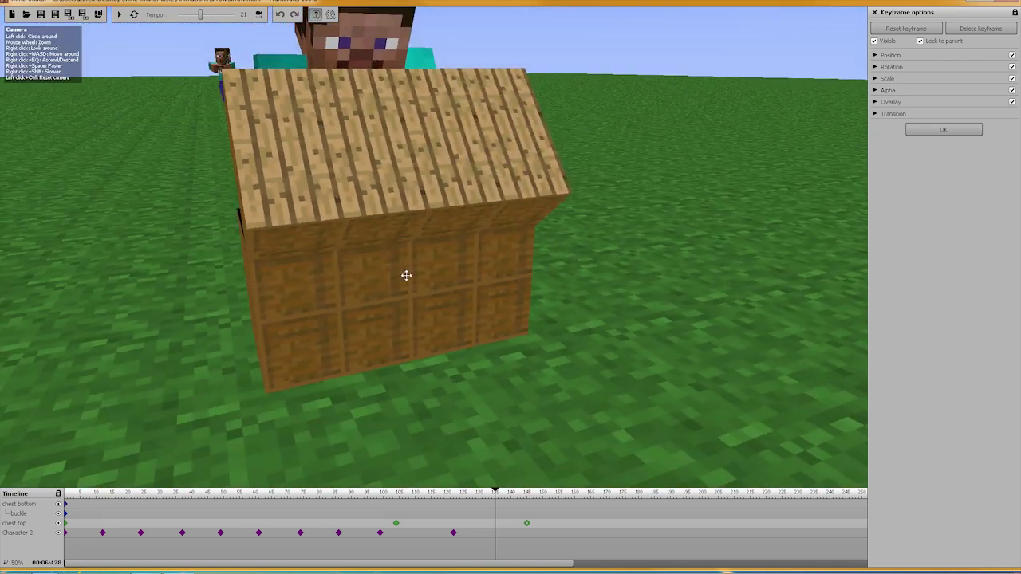
pyautogui.moveTo(378, 126); pyautogui.dragTo(224, 247)
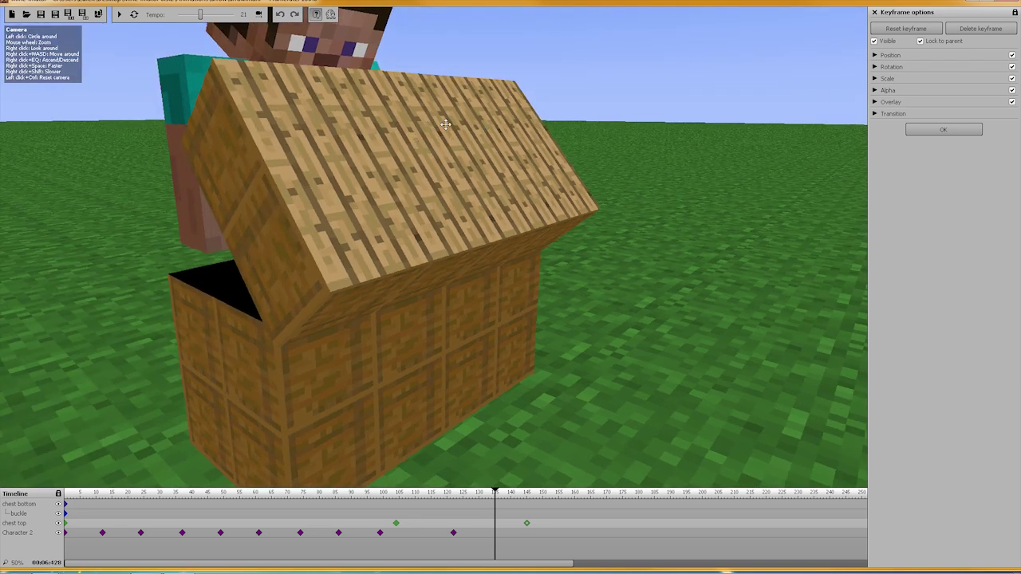
pyautogui.scroll(-3, 434, 247)
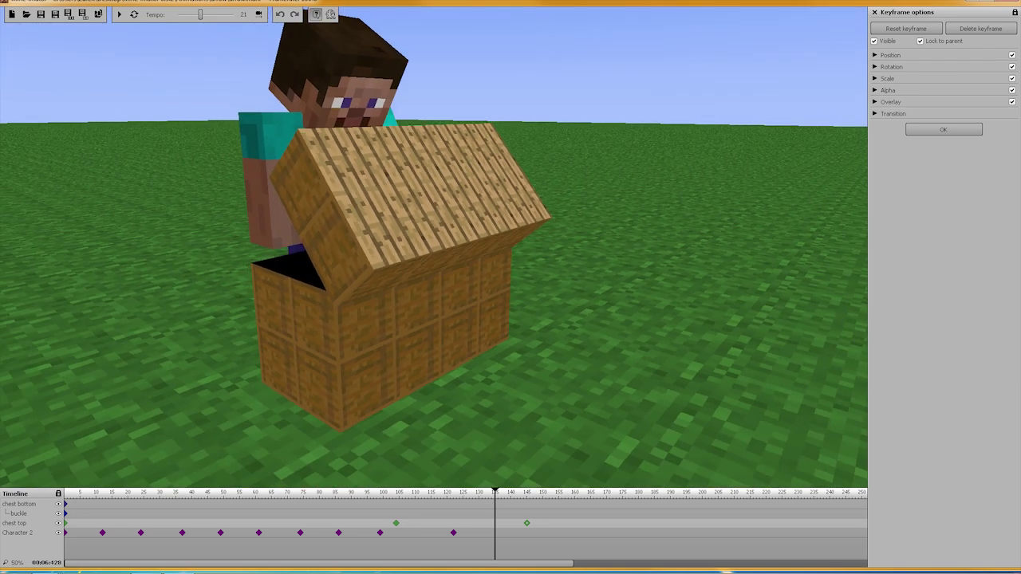
pyautogui.moveTo(359, 247); pyautogui.dragTo(540, 225)
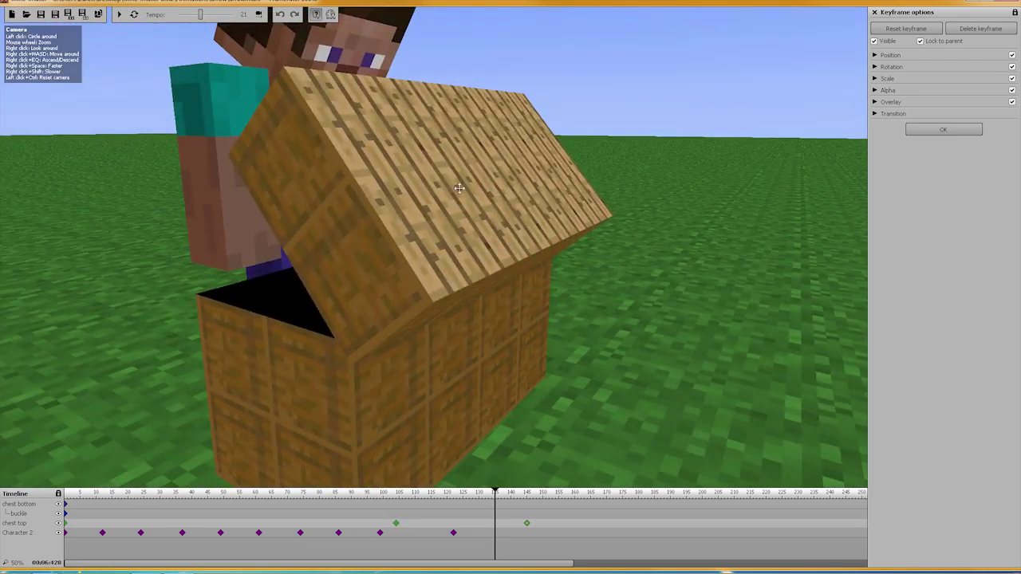
# Play the chest-opening animation from frame 0 while viewing the chest from the side, and pause it after the lid is fully open.
pyautogui.press('s')
pyautogui.moveTo(513, 201)
pyautogui.mouseDown(button='right')
pyautogui.moveTo(512, 181)
pyautogui.moveTo(586, 214)
pyautogui.moveTo(614, 213)
pyautogui.moveTo(522, 217)
pyautogui.mouseUp(button='right')
pyautogui.press('a')
pyautogui.press('d')
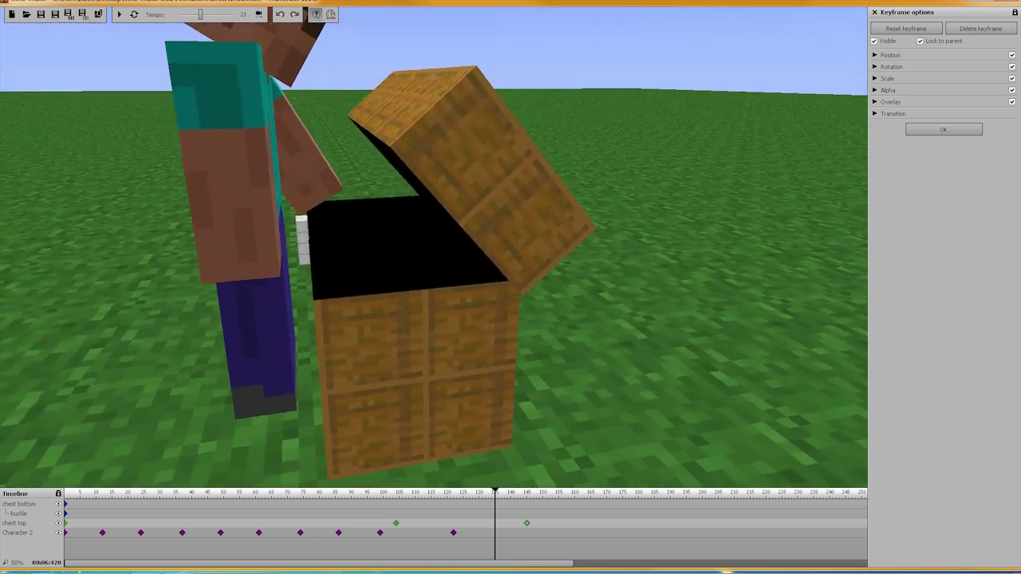
pyautogui.moveTo(496, 498); pyautogui.dragTo(209, 483)
pyautogui.click(66, 493)
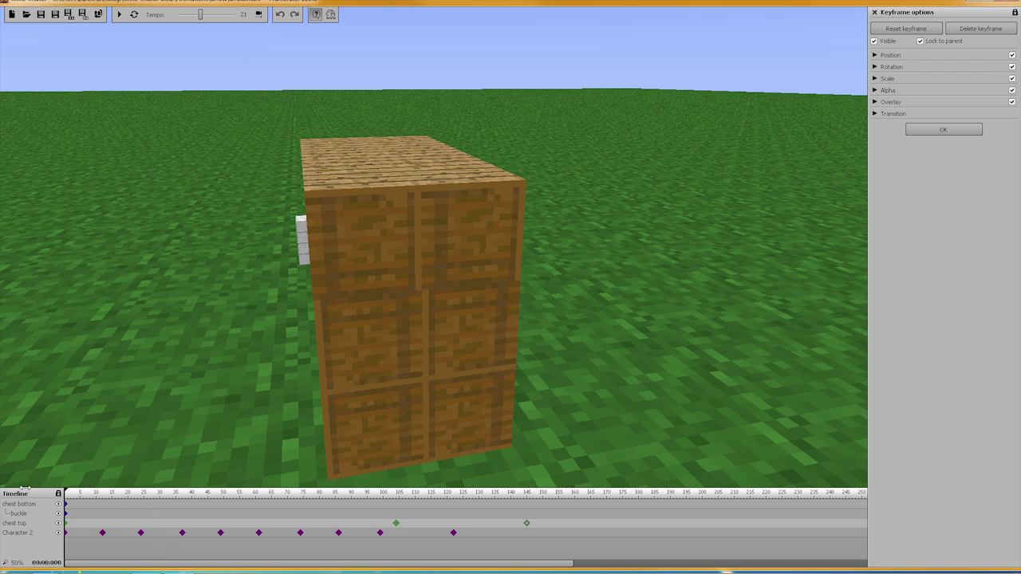
pyautogui.click(119, 14)
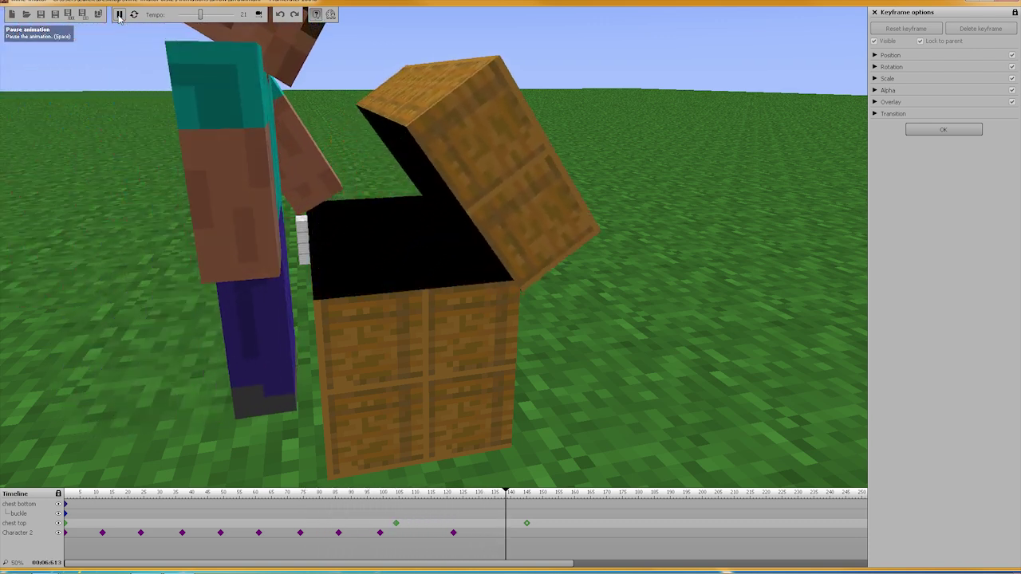
pyautogui.click(119, 14)
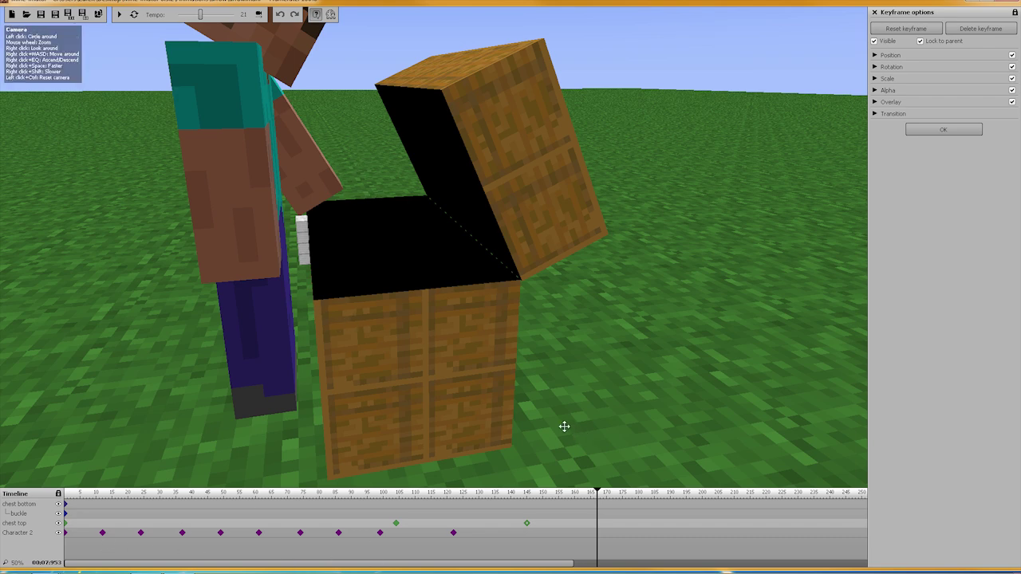
# Play the bow-and-arrow shot with the archer in view, turn on animation looping, and pause the playback.
pyautogui.moveTo(593, 325); pyautogui.dragTo(746, 281, button='right')
pyautogui.press('w')
pyautogui.moveTo(469, 287); pyautogui.dragTo(471, 289, button='right')
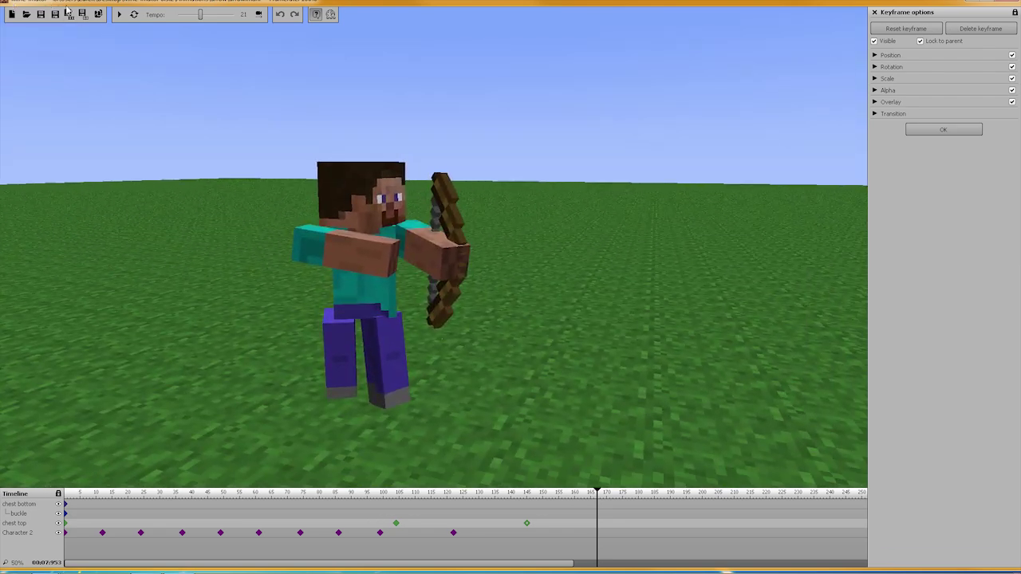
pyautogui.click(118, 14)
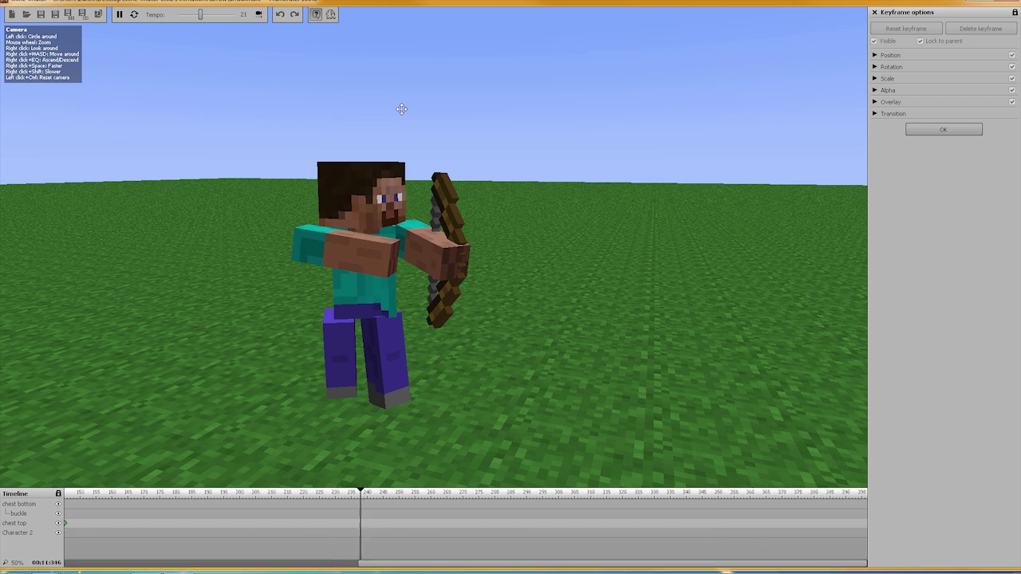
pyautogui.click(134, 14)
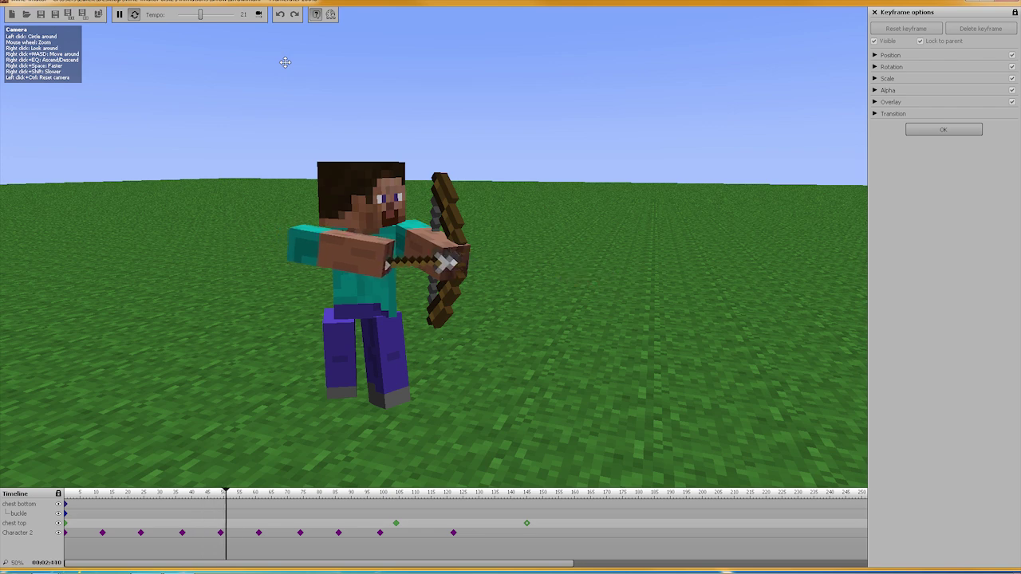
pyautogui.click(119, 15)
# Examine the second character standing at the closed chest from both sides.
pyautogui.moveTo(527, 169); pyautogui.dragTo(383, 289, button='right')
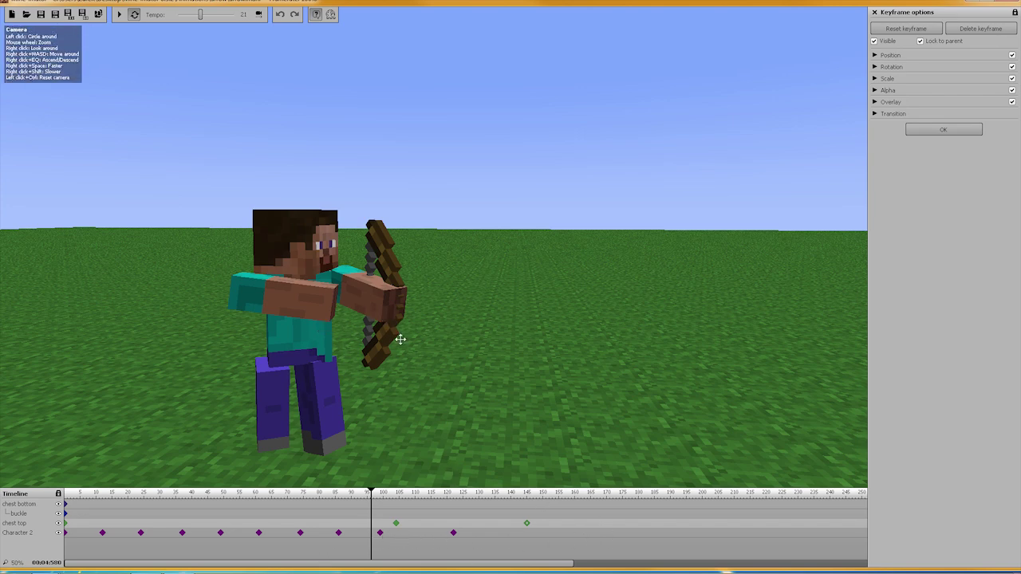
pyautogui.moveTo(399, 338); pyautogui.dragTo(531, 371, button='right')
pyautogui.press('w')
pyautogui.press('w')
pyautogui.press('w')
pyautogui.press('s')
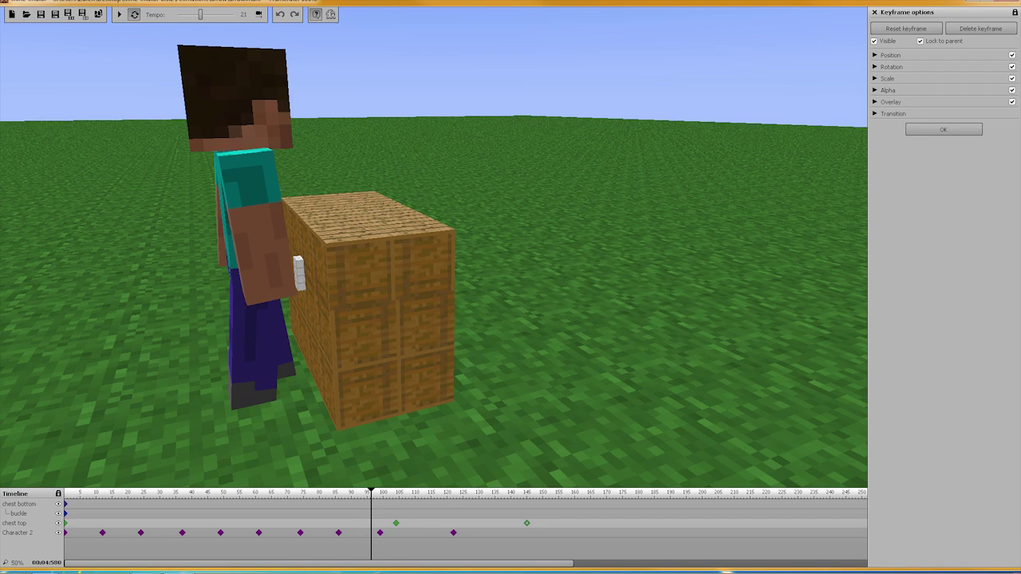
pyautogui.press('a')
pyautogui.moveTo(434, 247); pyautogui.dragTo(283, 217, button='right')
pyautogui.press('s')
pyautogui.press('d')
pyautogui.press('a')
pyautogui.press('w')
pyautogui.press('d')
pyautogui.press('d')
pyautogui.press('s')
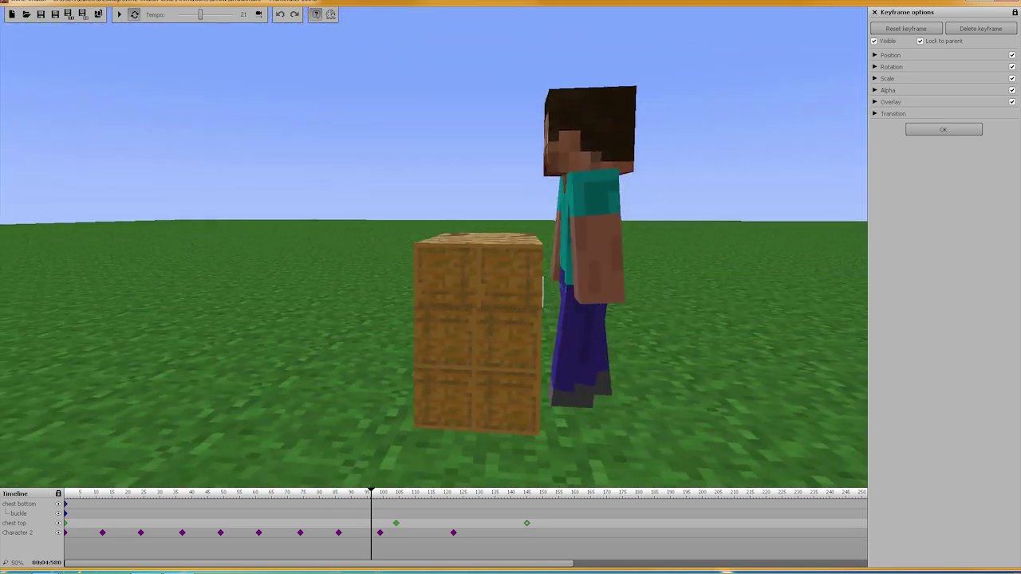
# Examine the second character and the chest's buckle from behind, both up close and from farther back.
pyautogui.press('s')
pyautogui.press('d')
pyautogui.moveTo(283, 217); pyautogui.dragTo(235, 221)
pyautogui.press('w')
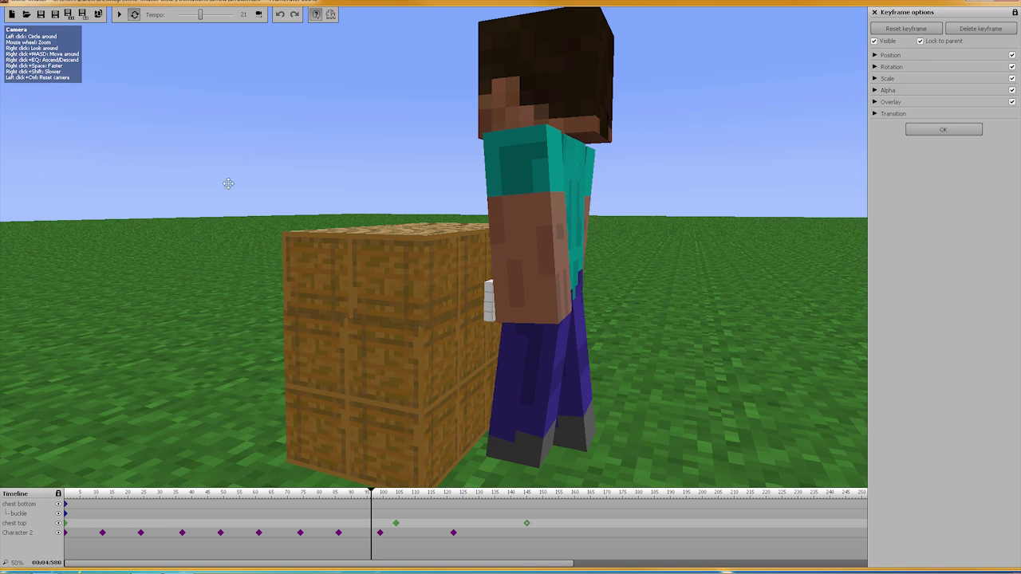
pyautogui.moveTo(281, 217); pyautogui.dragTo(327, 249)
pyautogui.press('w')
pyautogui.moveTo(434, 248)
pyautogui.mouseDown(button='right')
pyautogui.moveTo(423, 246)
pyautogui.moveTo(434, 248)
pyautogui.mouseUp(button='right')
pyautogui.press('s')
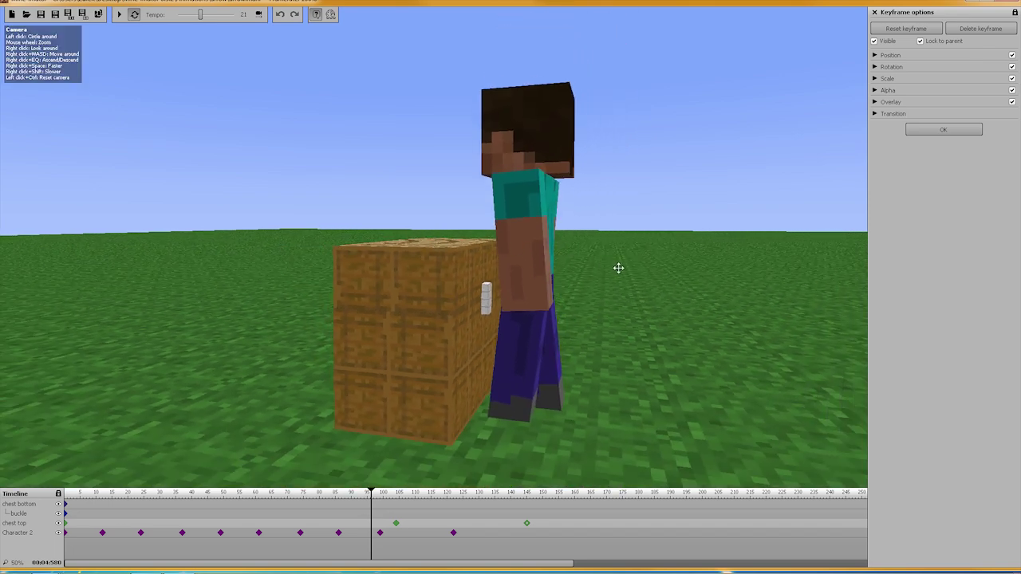
pyautogui.moveTo(618, 268); pyautogui.dragTo(686, 268, button='right')
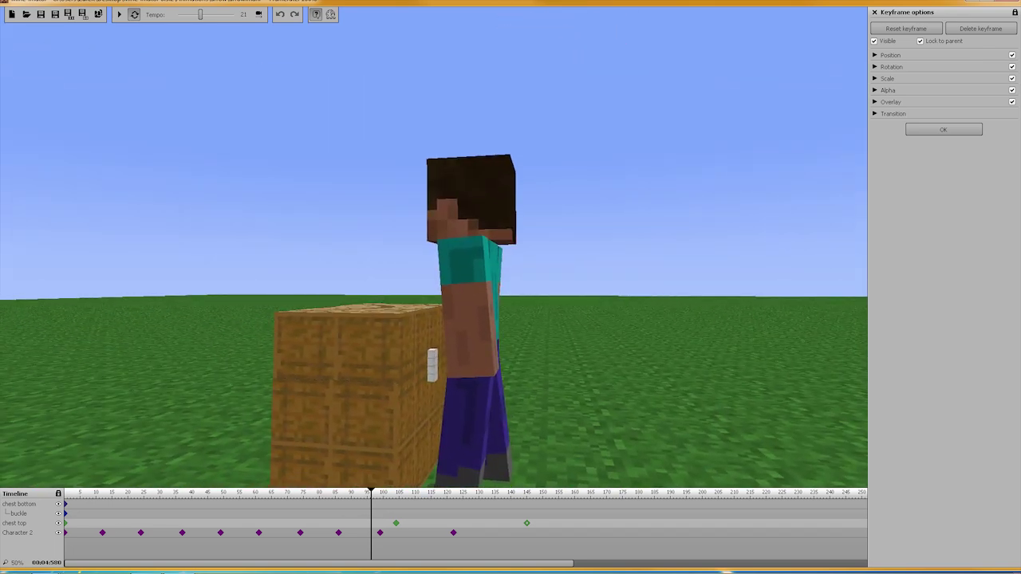
pyautogui.moveTo(434, 247); pyautogui.dragTo(431, 295, button='right')
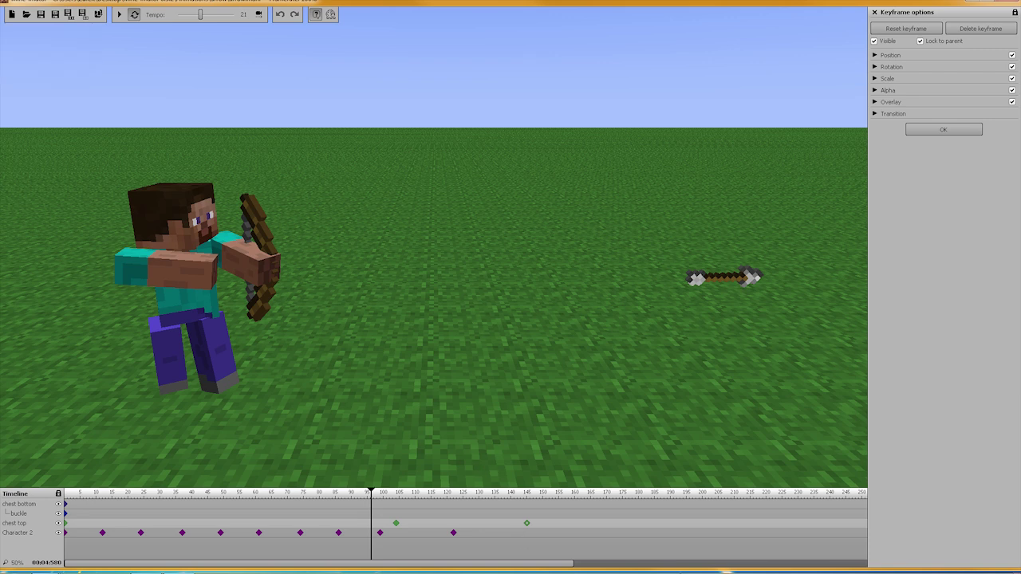
# Survey the whole scene from the archer past the arrow to the second character at the chest.
pyautogui.moveTo(699, 572)
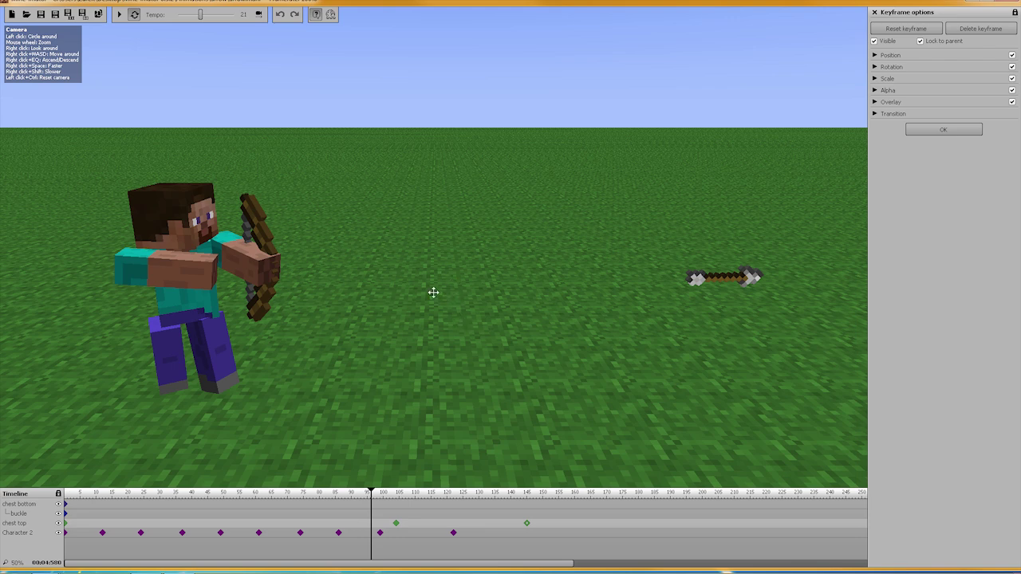
pyautogui.moveTo(433, 293); pyautogui.dragTo(479, 277, button='right')
pyautogui.press('w')
pyautogui.press('d')
pyautogui.press('w')
pyautogui.press('w')
pyautogui.press('d')
pyautogui.press('d')
pyautogui.press('w')
pyautogui.press('s')
pyautogui.press('d')
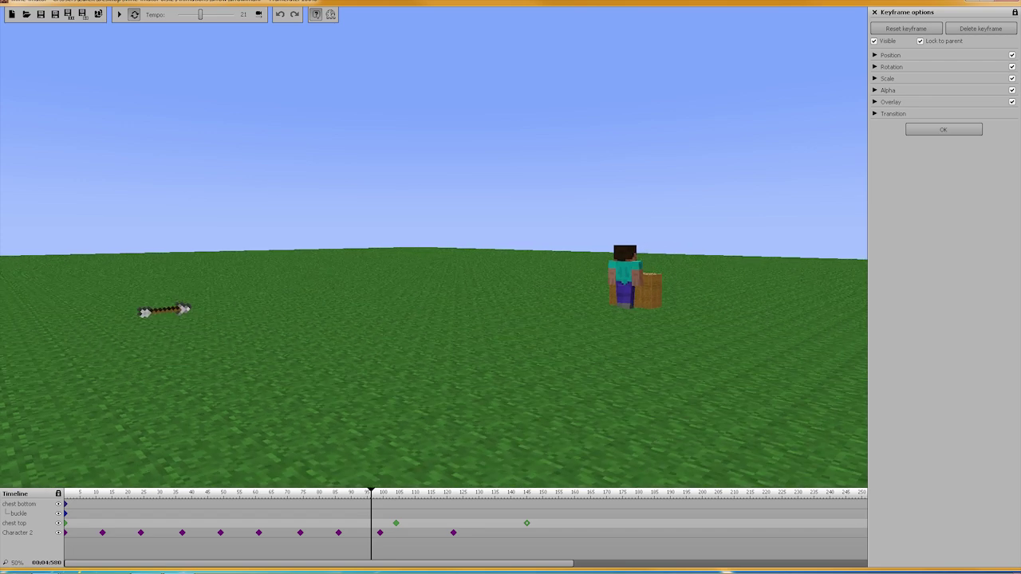
pyautogui.press('w')
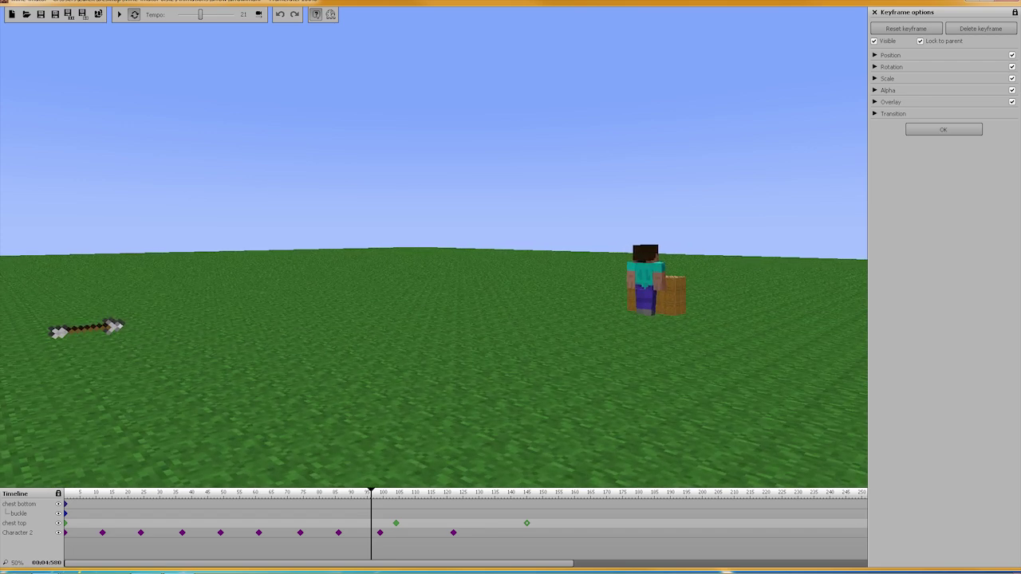
pyautogui.moveTo(434, 287); pyautogui.dragTo(453, 280, button='right')
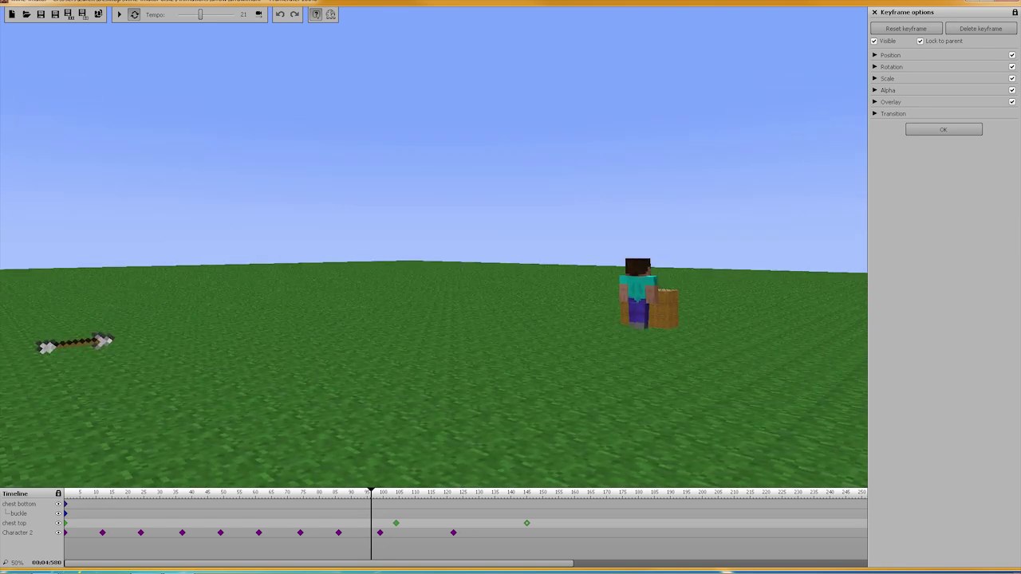
pyautogui.moveTo(434, 287); pyautogui.dragTo(458, 234, button='right')
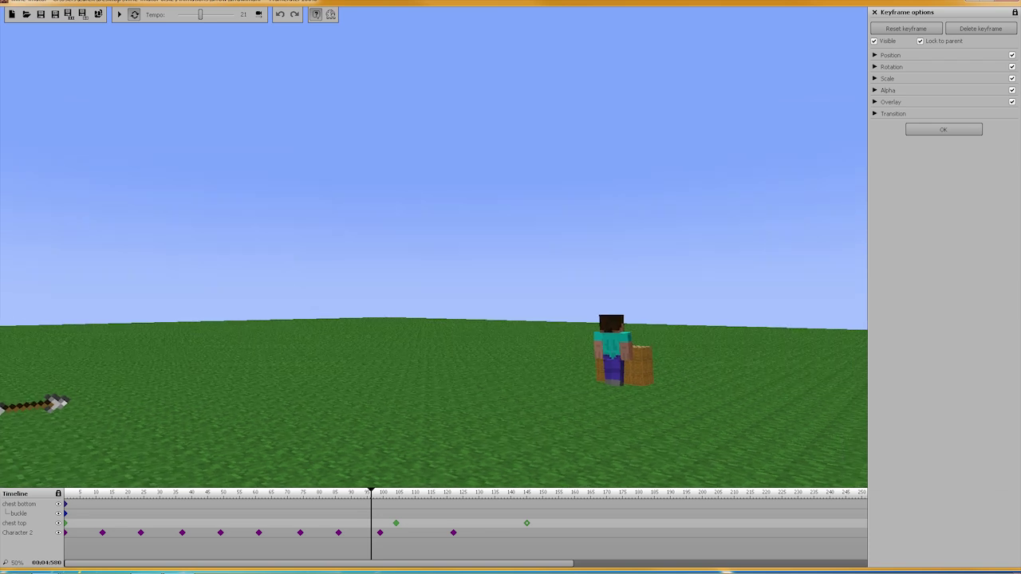
pyautogui.press('s')
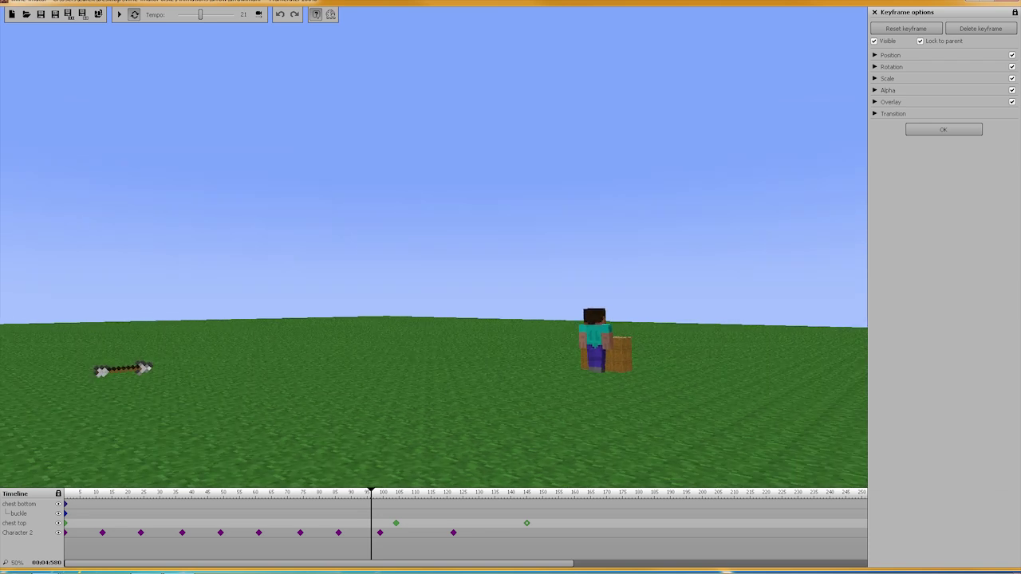